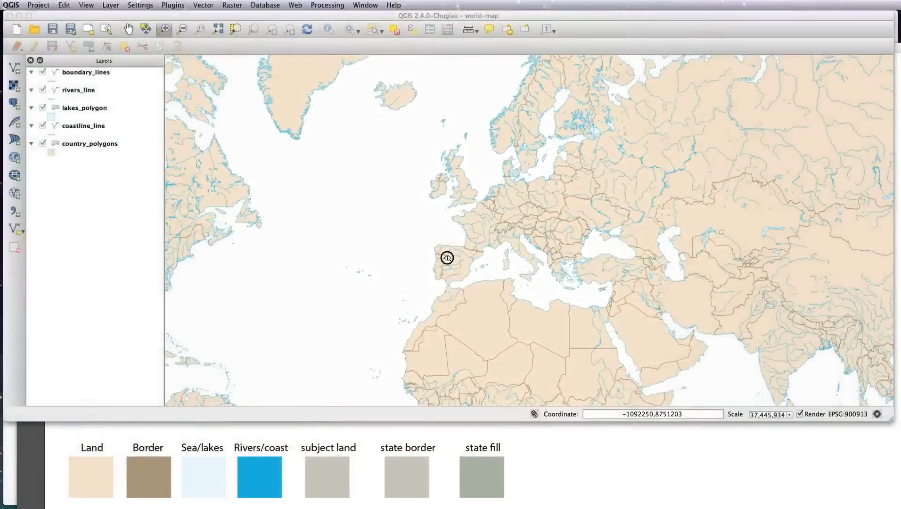
Zoom the map in on Iraq and its neighbouring Middle East countries
{"action": "left_click", "coordinate": [463, 189]}
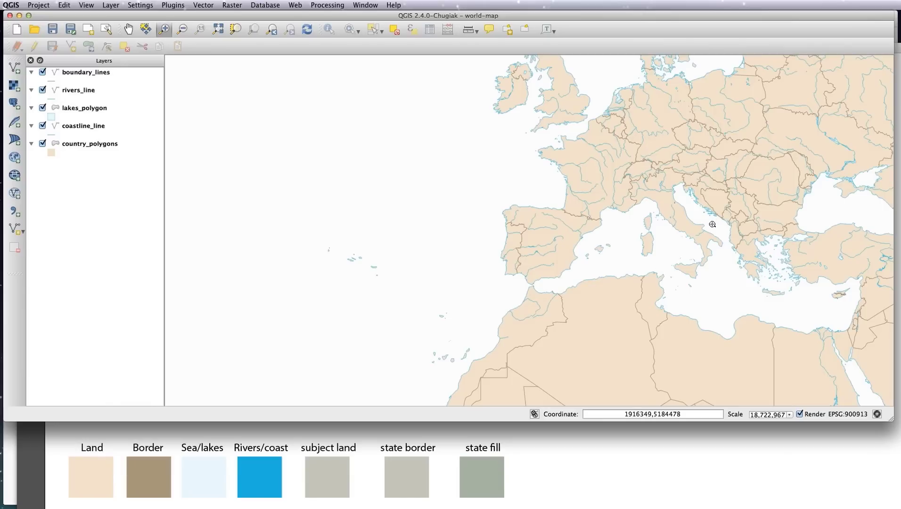
{"action": "left_click_drag", "start_coordinate": [689, 222], "coordinate": [386, 173]}
{"action": "left_click_drag", "start_coordinate": [570, 225], "coordinate": [670, 323]}
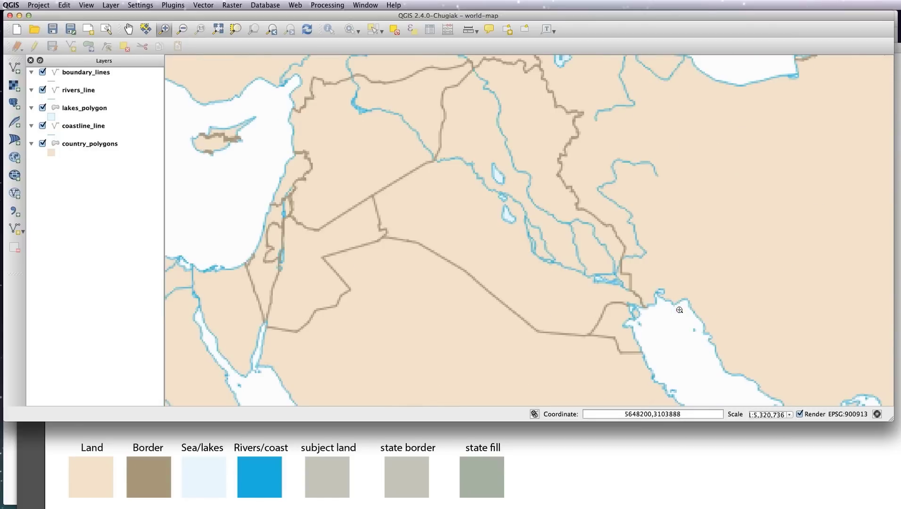
{"action": "left_click_drag", "start_coordinate": [498, 165], "coordinate": [498, 192]}
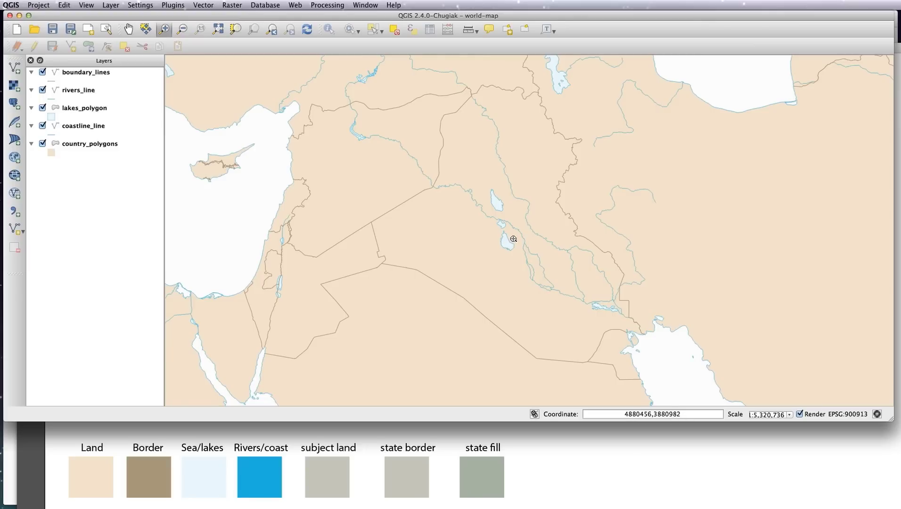
Switch to Finder and add ne_10m_admin_1_states_provinces_lines_shp.shp from the states_lines folder to the QGIS map as a layer
{"action": "key", "text": "super+Tab"}
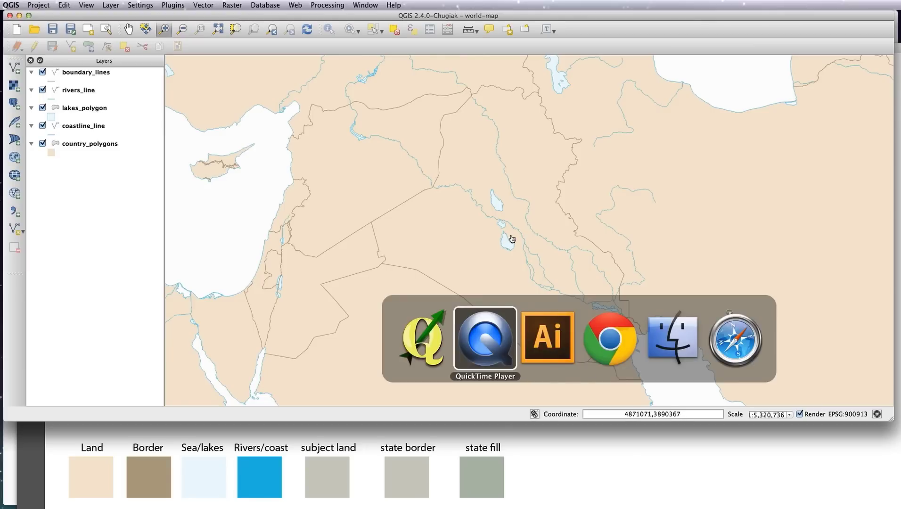
{"action": "key", "text": "super+Tab"}
{"action": "key", "text": "super+Tab"}
{"action": "key", "text": "super+Tab"}
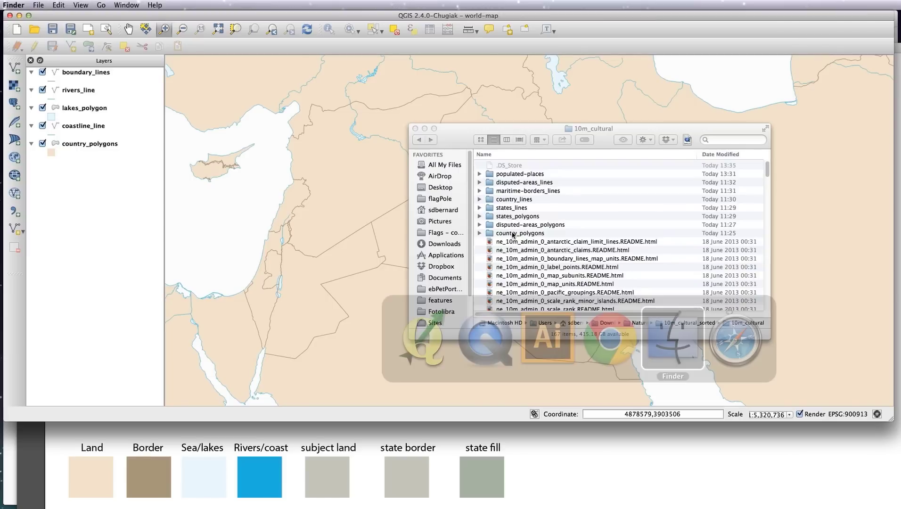
{"action": "left_click", "coordinate": [479, 208]}
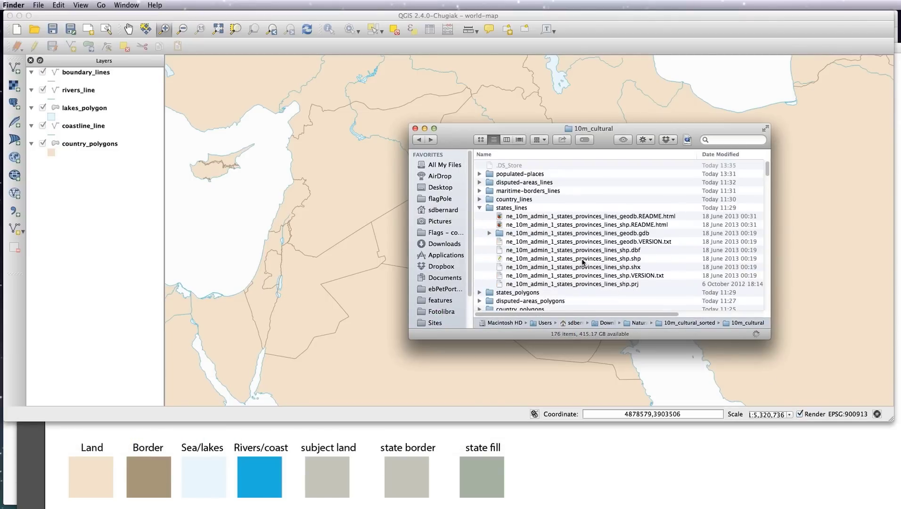
{"action": "left_click_drag", "start_coordinate": [595, 258], "coordinate": [392, 246]}
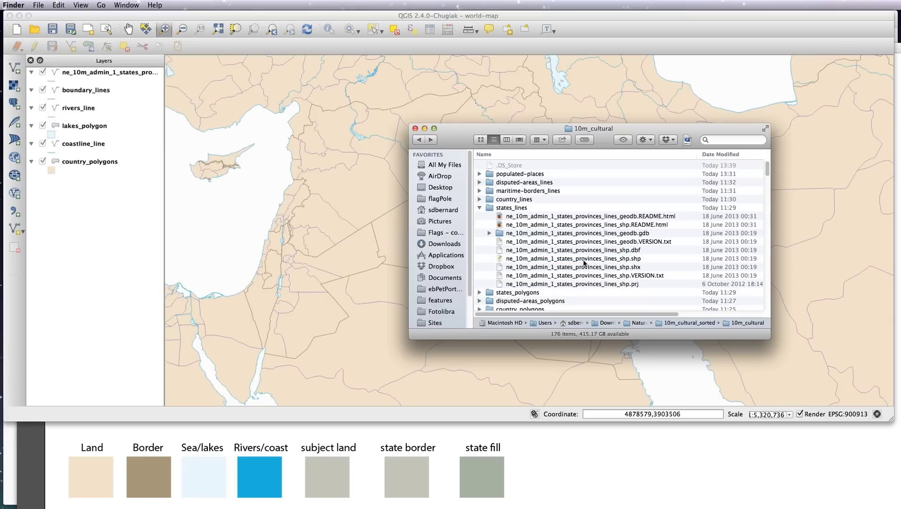
{"action": "left_click", "coordinate": [480, 208]}
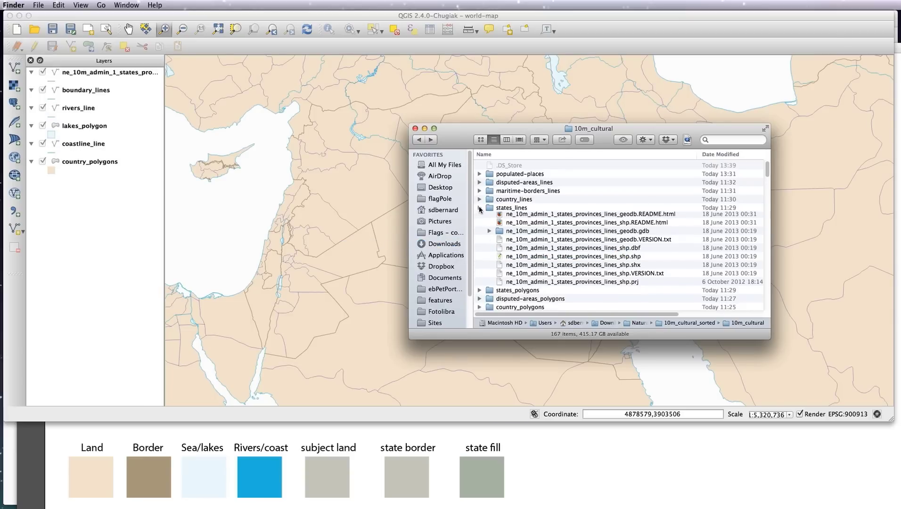
Add ne_10m_admin_1_states_provinces_lakes_shp.shp from the states_polygons folder to the QGIS map as a layer
{"action": "left_click", "coordinate": [479, 217]}
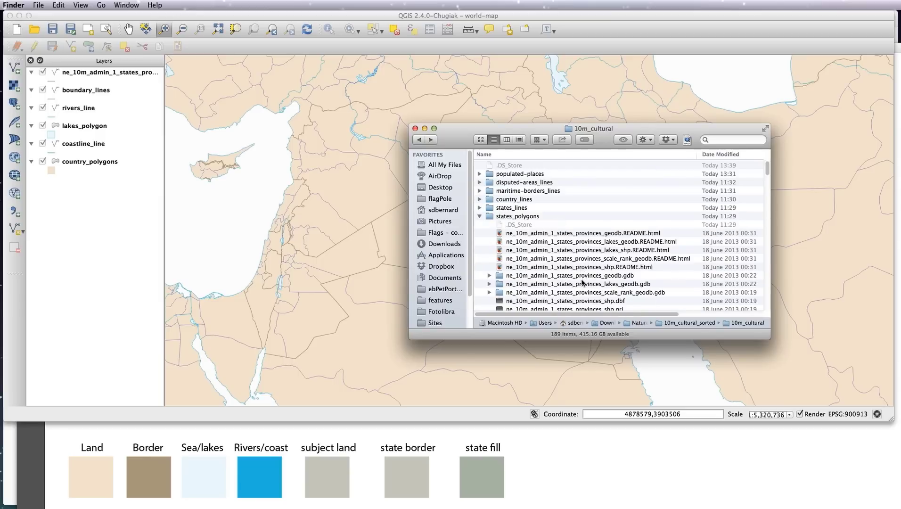
{"action": "left_click", "coordinate": [767, 174]}
{"action": "left_click_drag", "start_coordinate": [767, 174], "coordinate": [766, 179]}
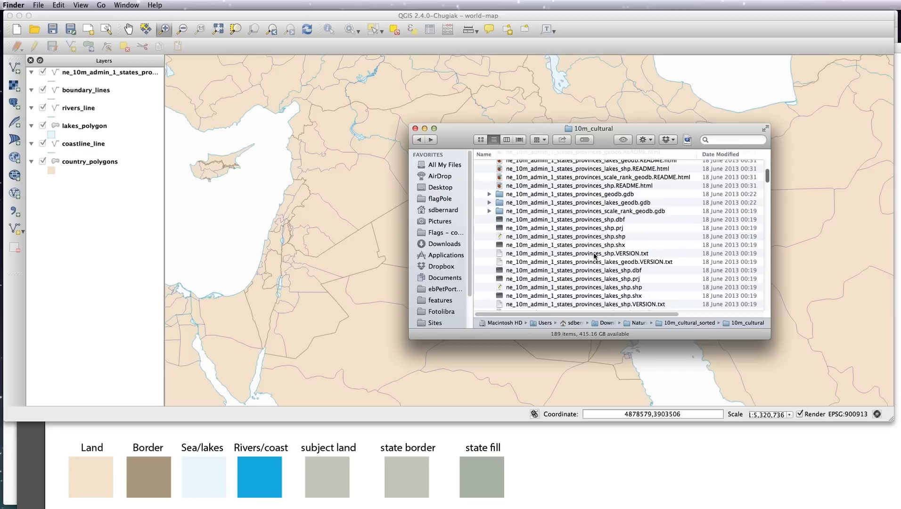
{"action": "left_click_drag", "start_coordinate": [609, 288], "coordinate": [375, 274]}
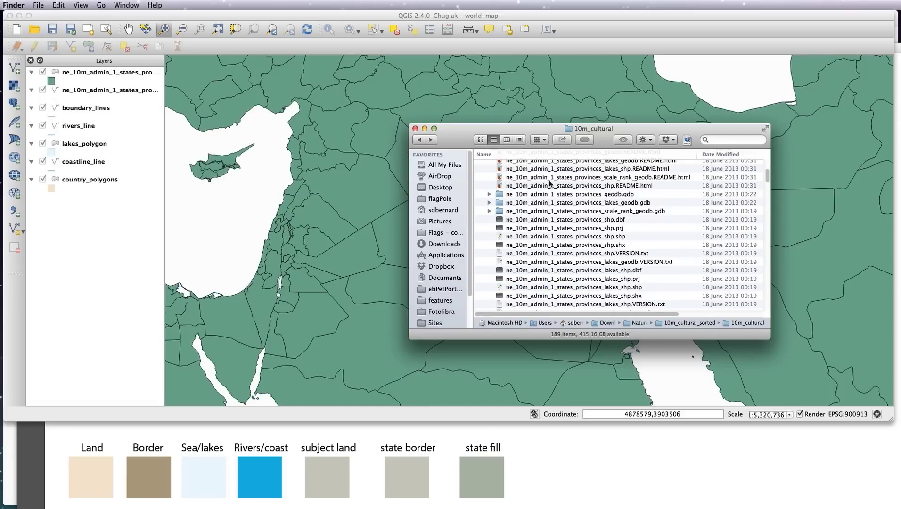
Add ne_10m_populated_places.shp from the populated-places folder to the QGIS map and close the Finder window
{"action": "left_click_drag", "start_coordinate": [767, 175], "coordinate": [768, 164]}
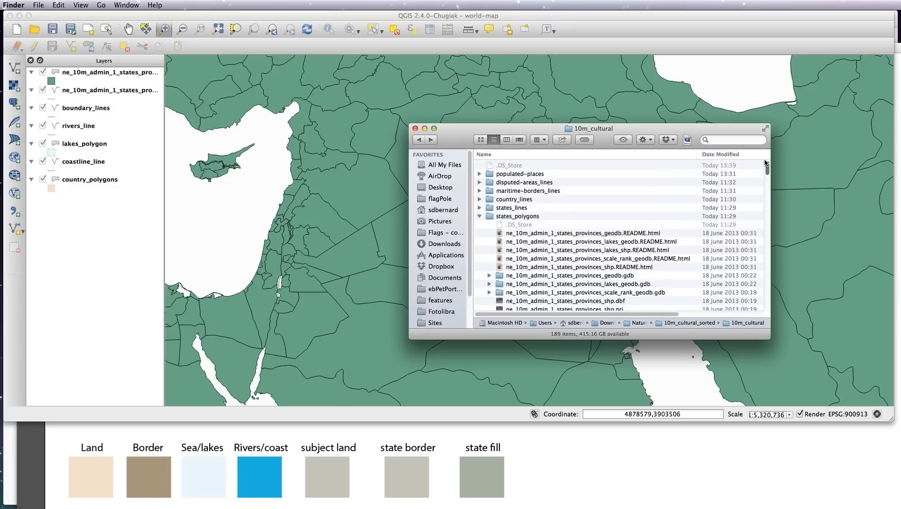
{"action": "left_click", "coordinate": [479, 174]}
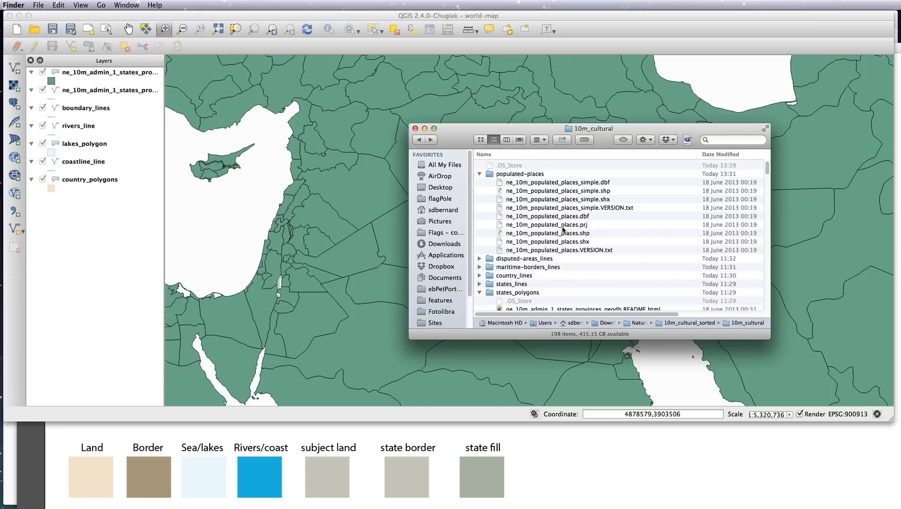
{"action": "mouse_move", "coordinate": [564, 235]}
{"action": "left_mouse_down"}
{"action": "mouse_move", "coordinate": [460, 226]}
{"action": "mouse_move", "coordinate": [373, 241]}
{"action": "left_mouse_up"}
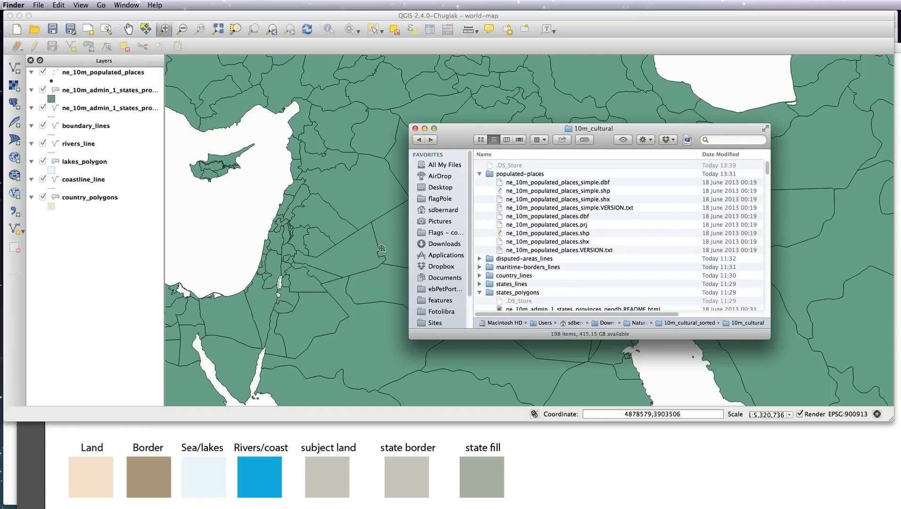
{"action": "left_click", "coordinate": [415, 129]}
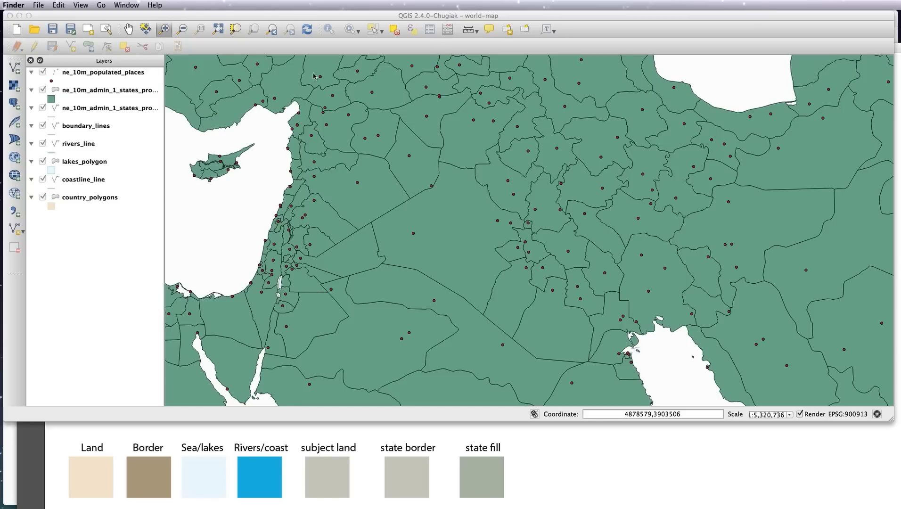
Examine the attribute table of the states and provinces lines layer for a field holding the country name
{"action": "left_click", "coordinate": [115, 109]}
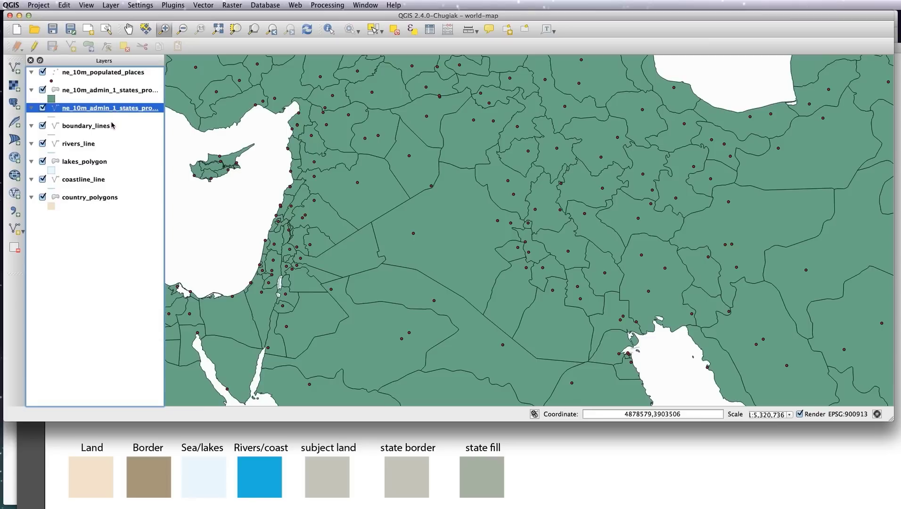
{"action": "left_click", "coordinate": [430, 30]}
{"action": "left_click", "coordinate": [431, 30]}
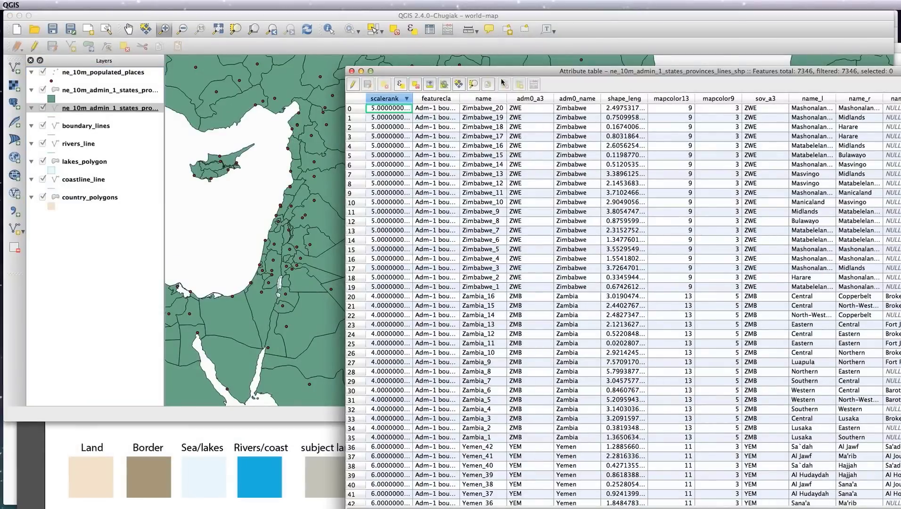
{"action": "left_click", "coordinate": [370, 71]}
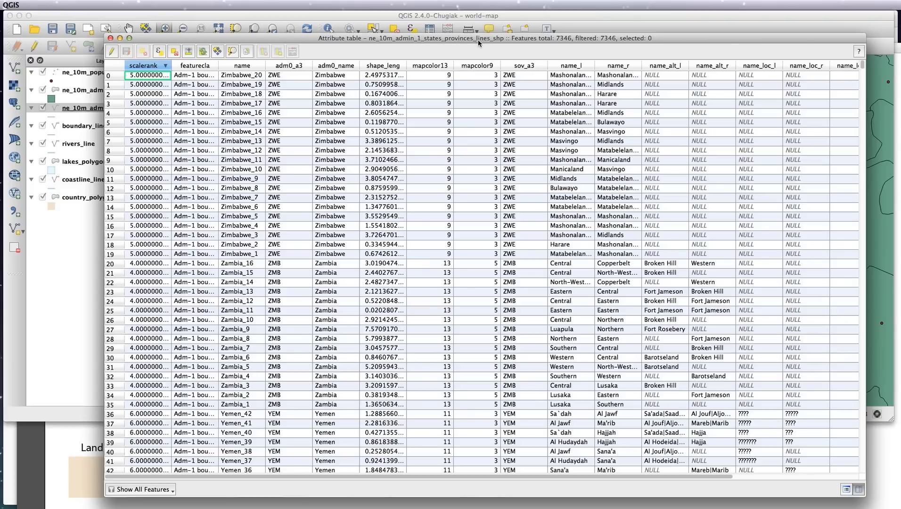
{"action": "left_click_drag", "start_coordinate": [159, 477], "coordinate": [337, 493]}
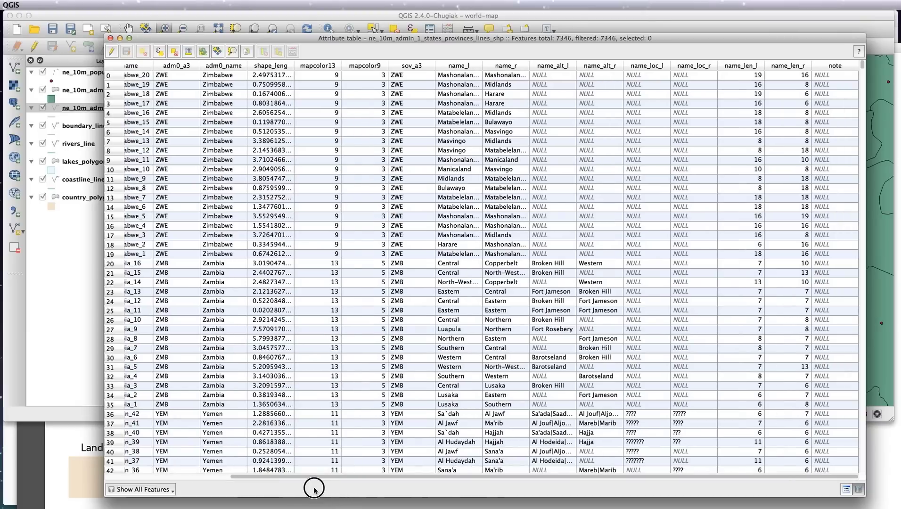
{"action": "left_click", "coordinate": [213, 476]}
{"action": "left_click", "coordinate": [174, 466]}
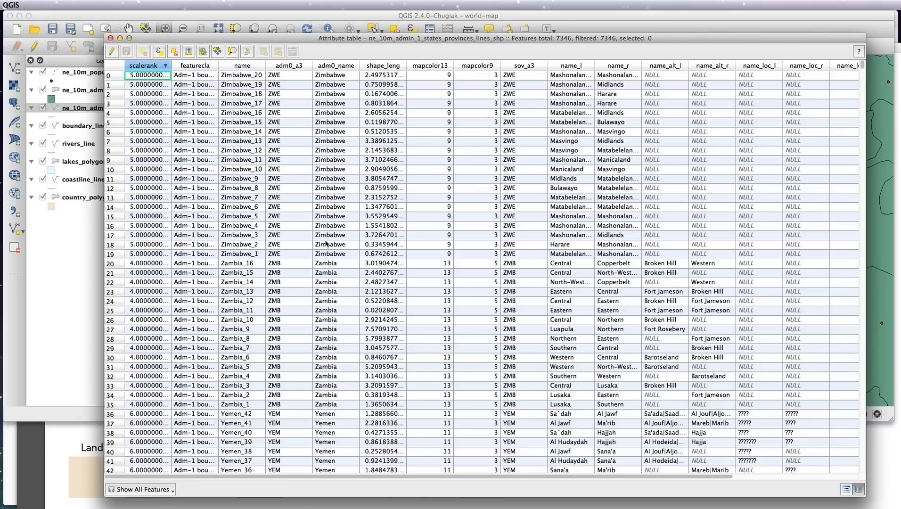
{"action": "left_click", "coordinate": [111, 38]}
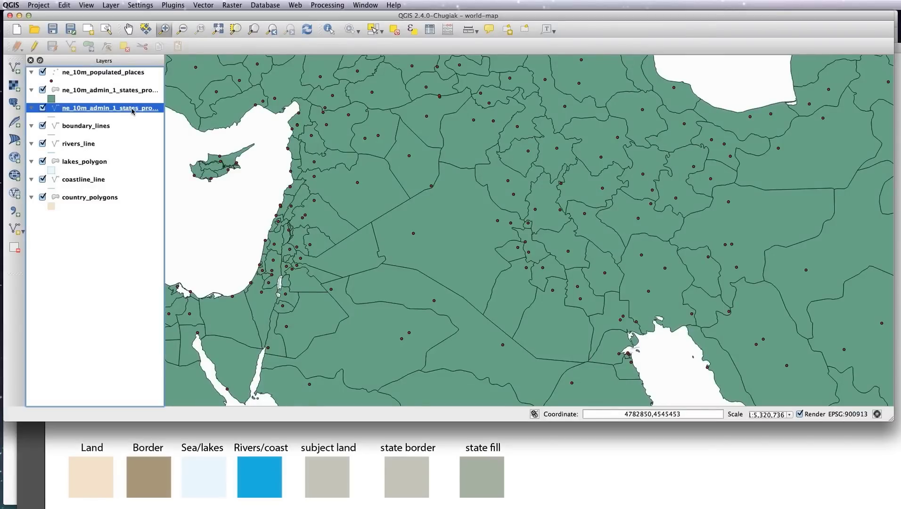
Filter the states and provinces lines layer with the expression "adm0_name" = 'Iraq'
{"action": "left_click", "coordinate": [134, 110]}
{"action": "double_click", "coordinate": [136, 110]}
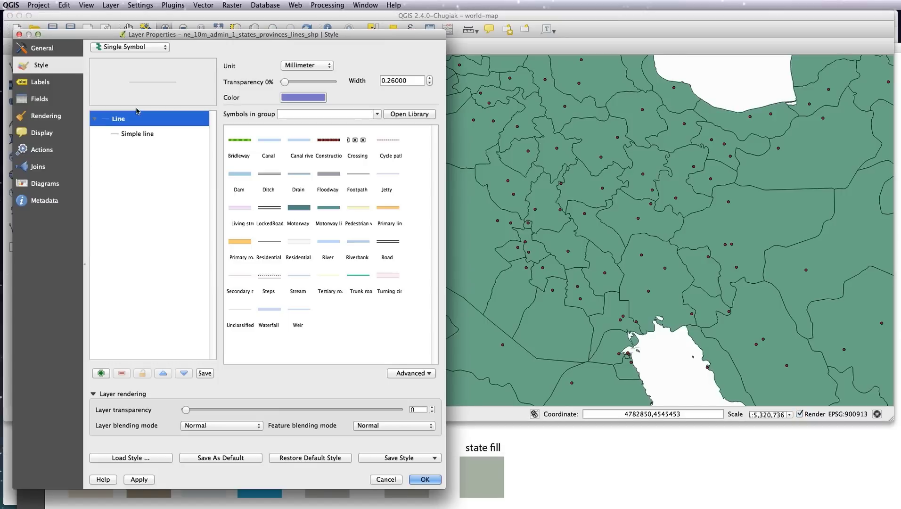
{"action": "left_click", "coordinate": [46, 50]}
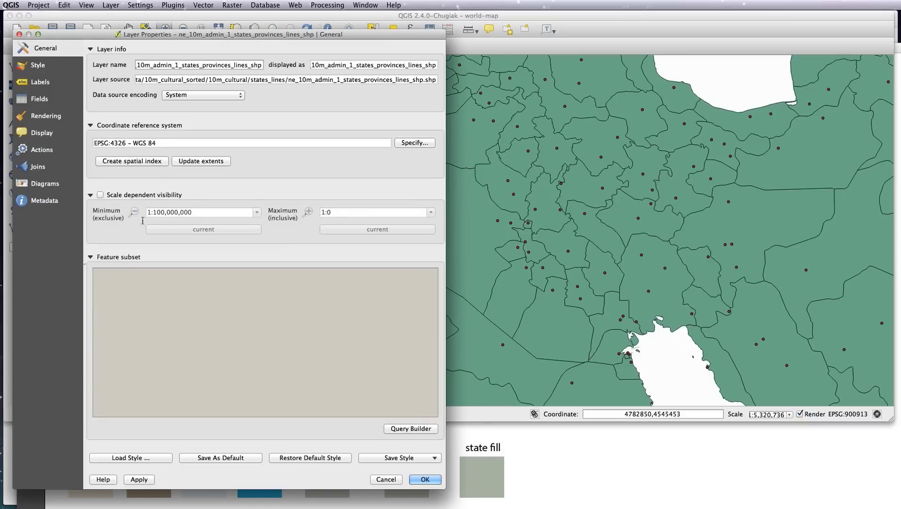
{"action": "left_click", "coordinate": [411, 430]}
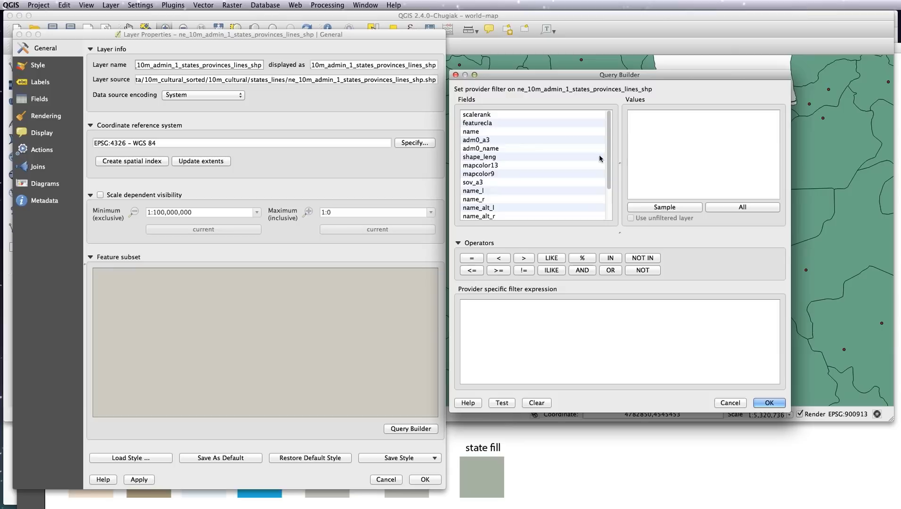
{"action": "left_click", "coordinate": [478, 151]}
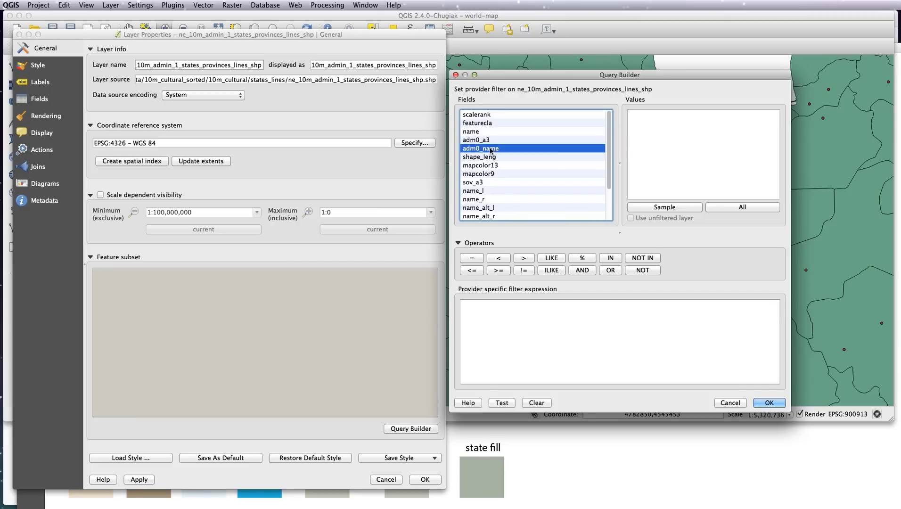
{"action": "double_click", "coordinate": [490, 149]}
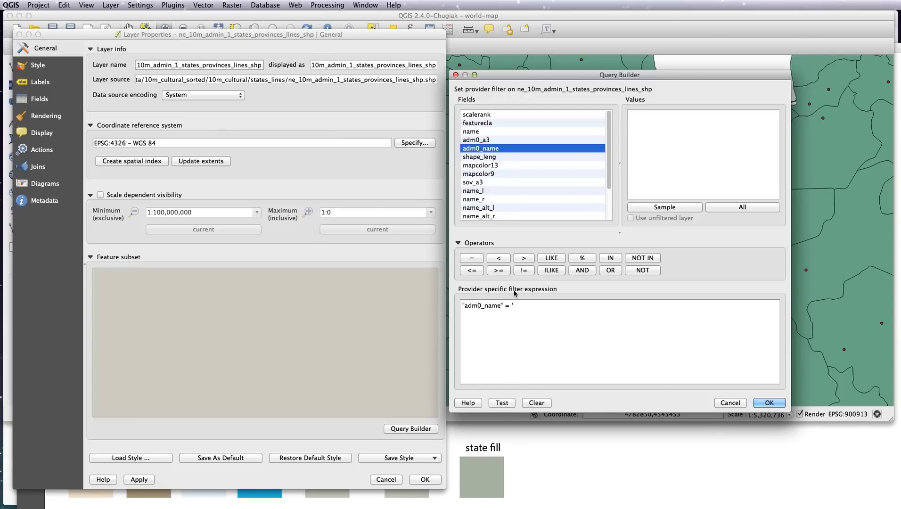
{"action": "type", "text": "= 'Iraq'"}
{"action": "left_click", "coordinate": [772, 402]}
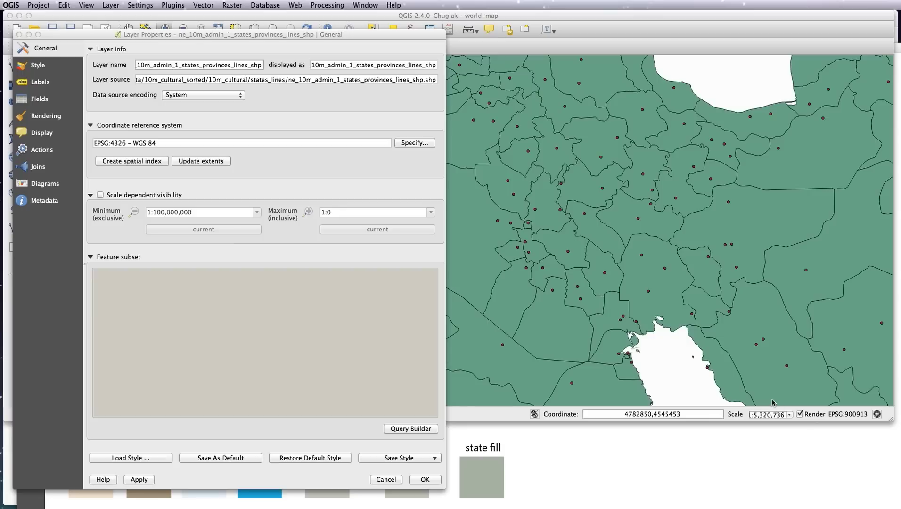
{"action": "left_click", "coordinate": [423, 480]}
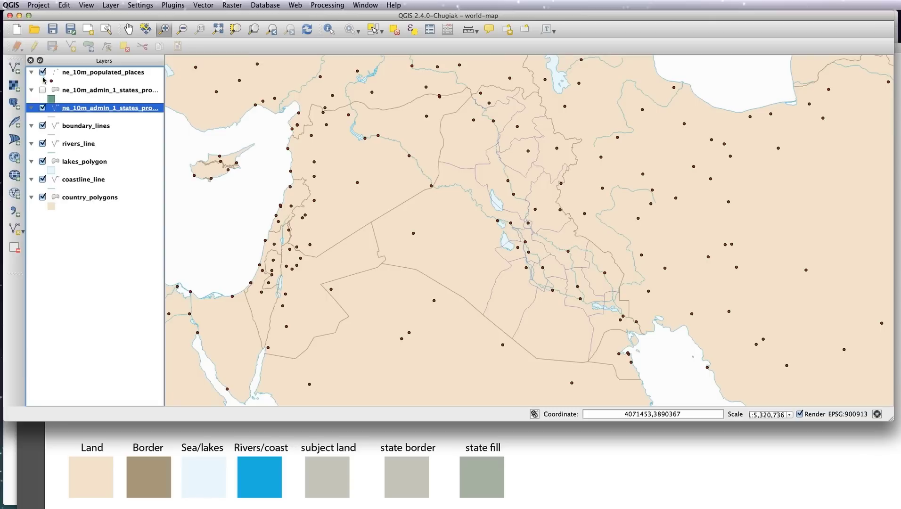
Hide the populated places layer and show the states and provinces polygon layer
{"action": "left_click", "coordinate": [43, 72]}
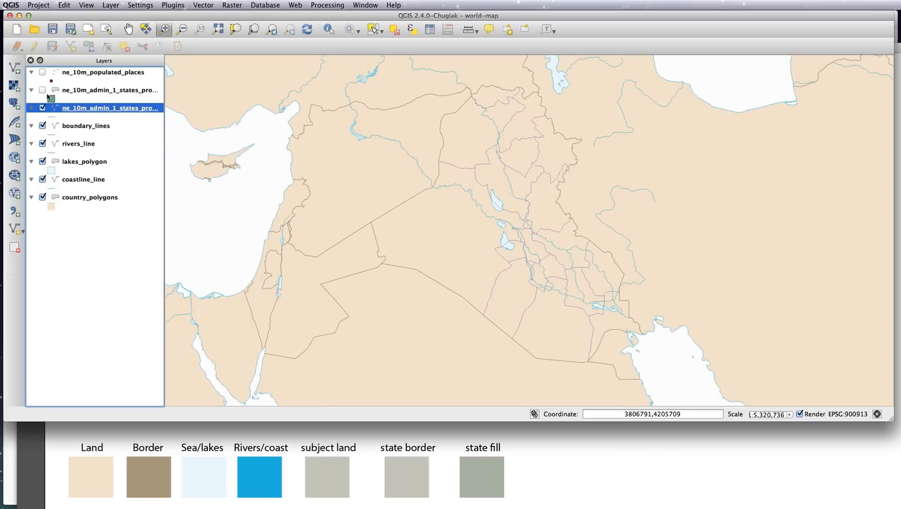
{"action": "left_click", "coordinate": [43, 91]}
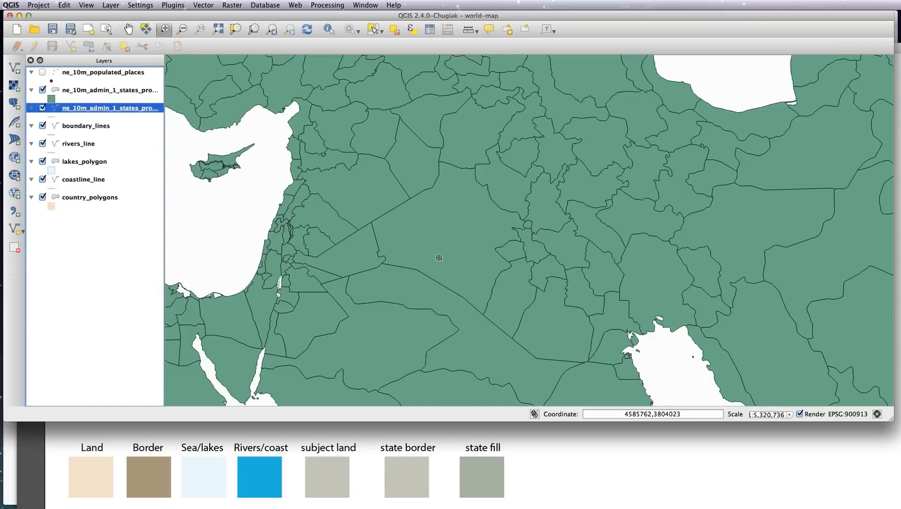
{"action": "left_click", "coordinate": [126, 92]}
{"action": "double_click", "coordinate": [128, 92]}
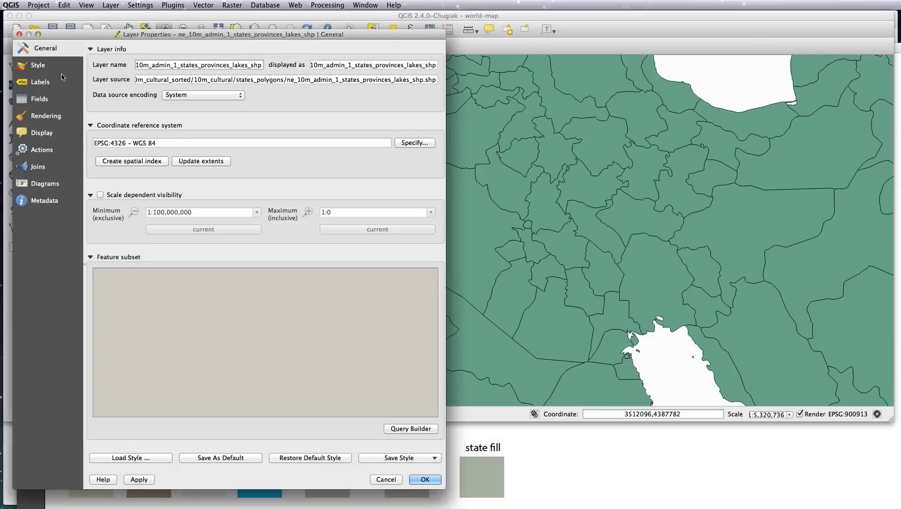
{"action": "left_click", "coordinate": [408, 429]}
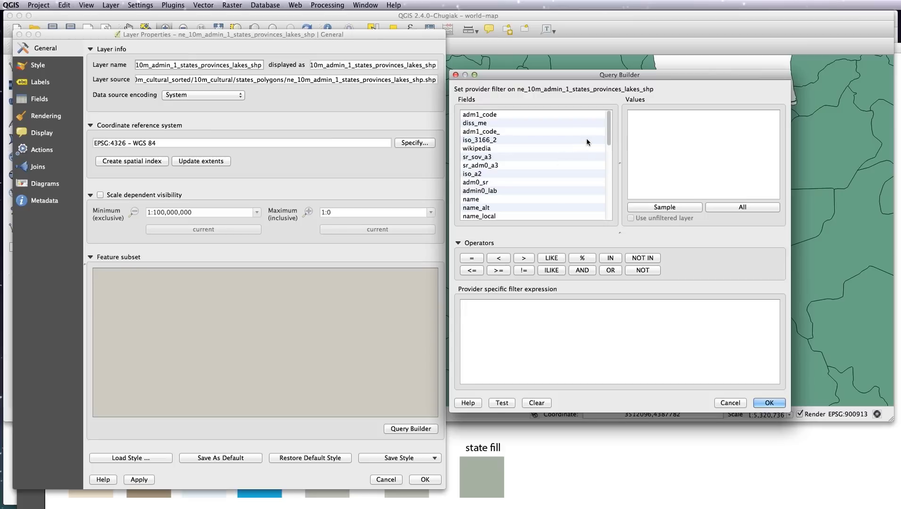
{"action": "left_click", "coordinate": [608, 142]}
{"action": "left_click", "coordinate": [609, 141]}
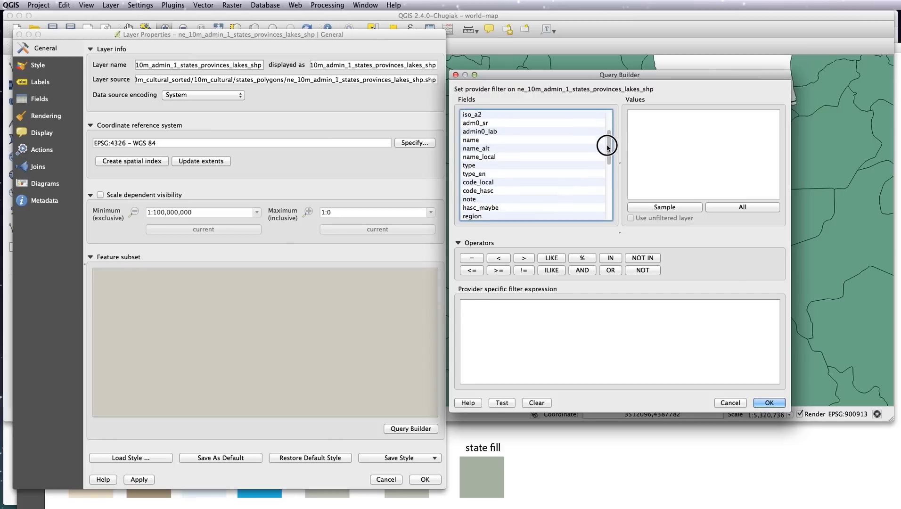
{"action": "left_click", "coordinate": [509, 141]}
{"action": "left_click", "coordinate": [730, 402]}
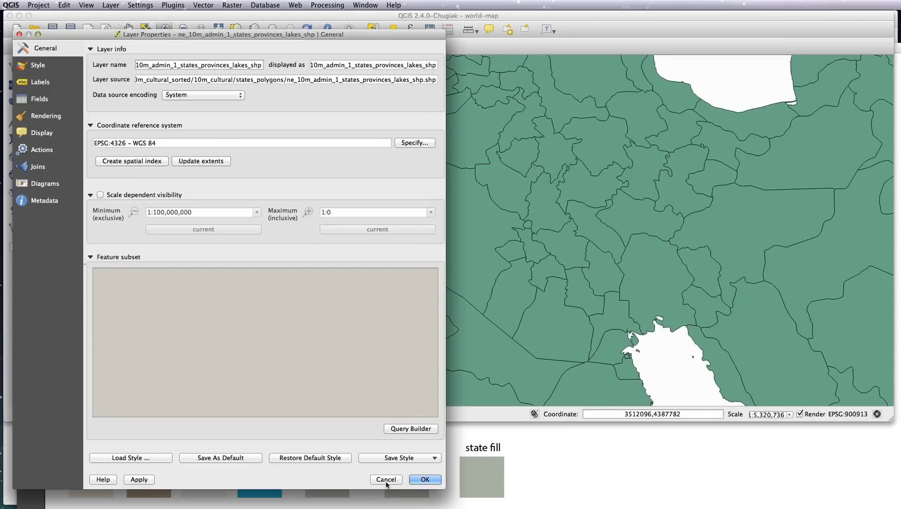
{"action": "left_click", "coordinate": [388, 484]}
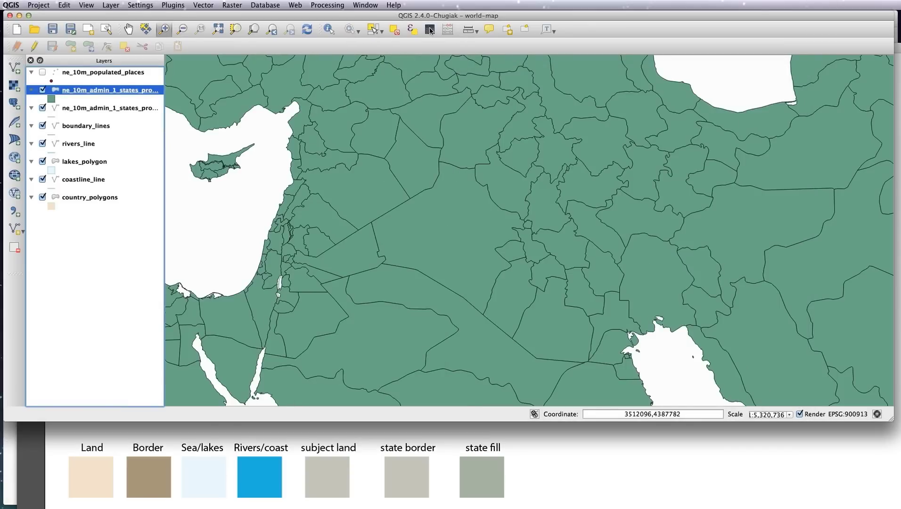
Examine the attribute table of the states and provinces polygon layer for a field holding the country name
{"action": "left_click", "coordinate": [429, 30]}
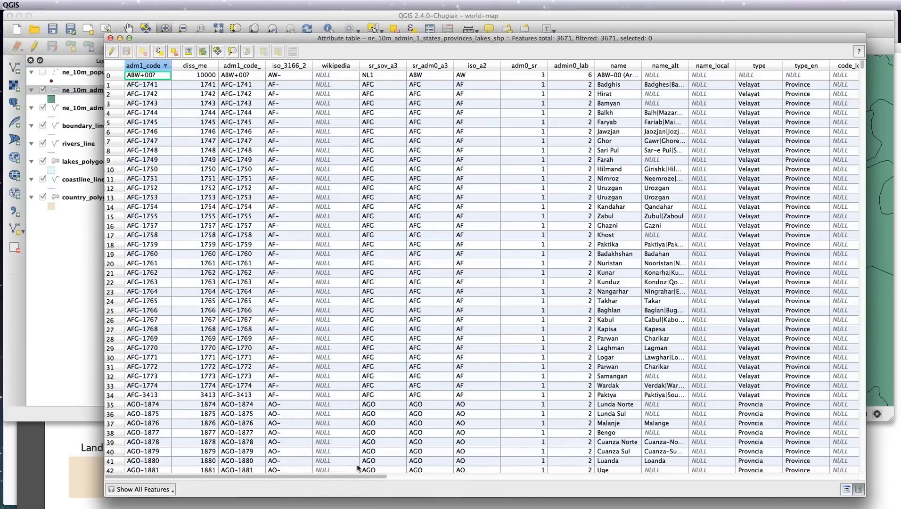
{"action": "left_click_drag", "start_coordinate": [343, 478], "coordinate": [755, 464]}
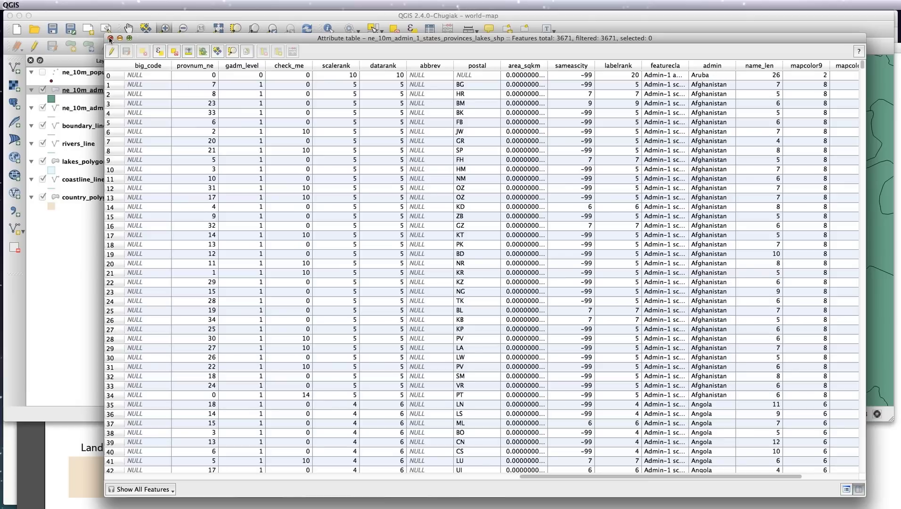
{"action": "left_click", "coordinate": [110, 38]}
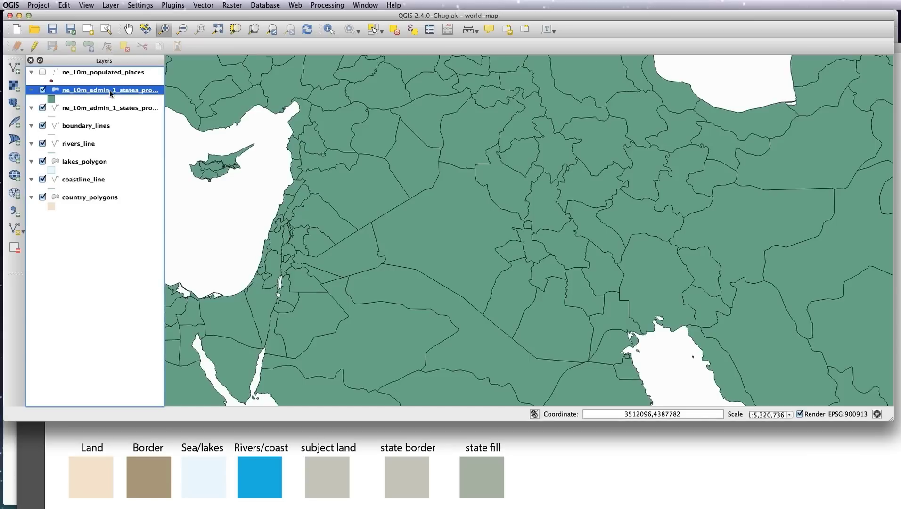
Filter the states and provinces polygon layer with the expression "admin" = 'Iraq'
{"action": "double_click", "coordinate": [113, 94]}
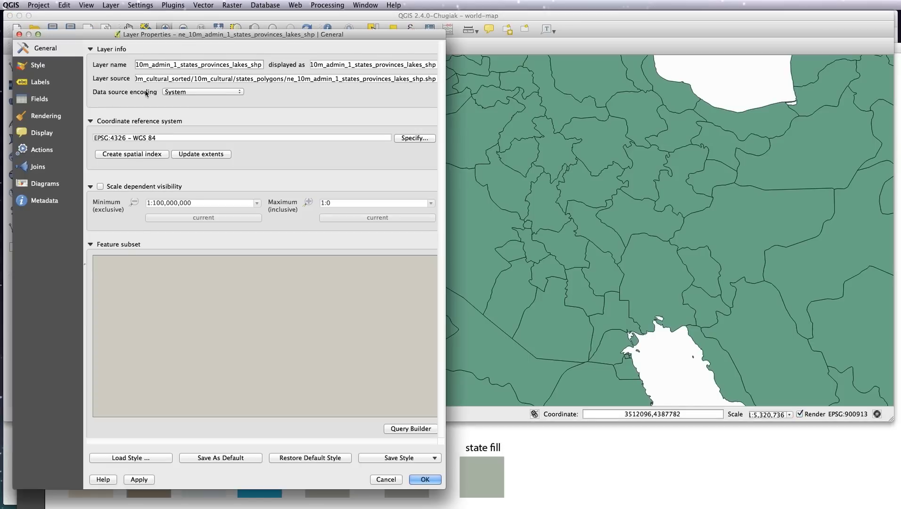
{"action": "left_click", "coordinate": [410, 429]}
{"action": "left_click_drag", "start_coordinate": [609, 132], "coordinate": [608, 209]}
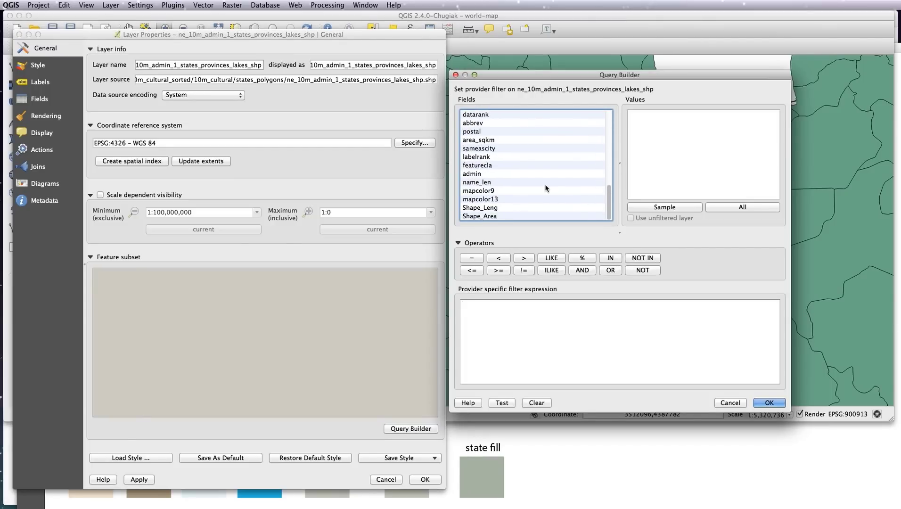
{"action": "left_click", "coordinate": [472, 176]}
{"action": "double_click", "coordinate": [472, 175]}
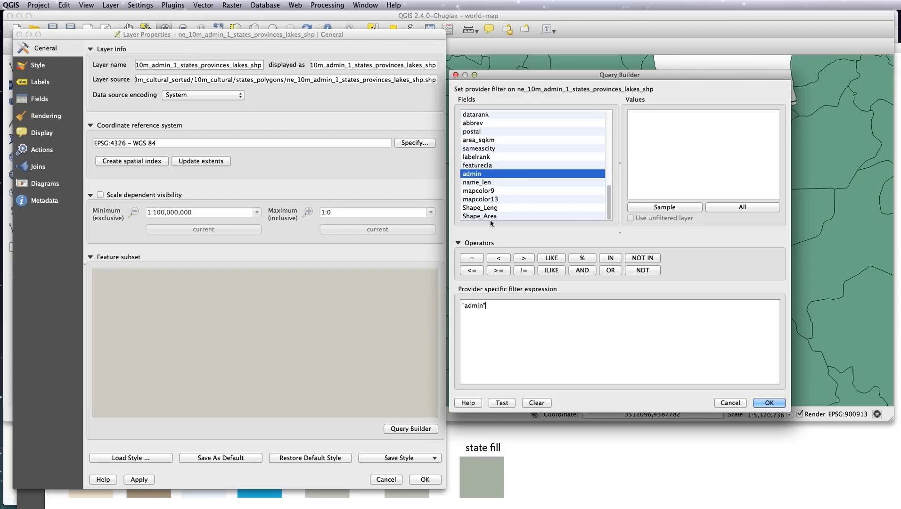
{"action": "type", "text": "= 'Iraq"}
{"action": "left_click", "coordinate": [770, 403]}
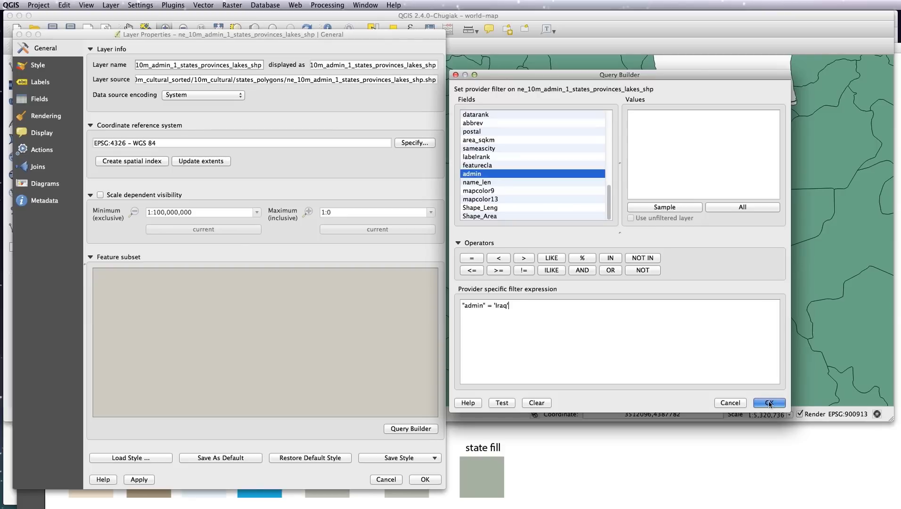
{"action": "left_click", "coordinate": [425, 480]}
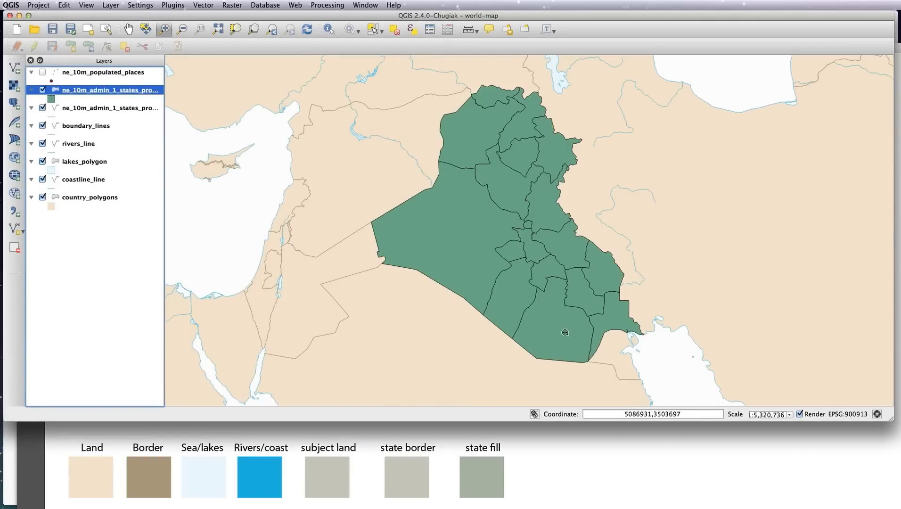
Show the populated places layer and check its attribute table for a field holding the country name
{"action": "left_click", "coordinate": [43, 72]}
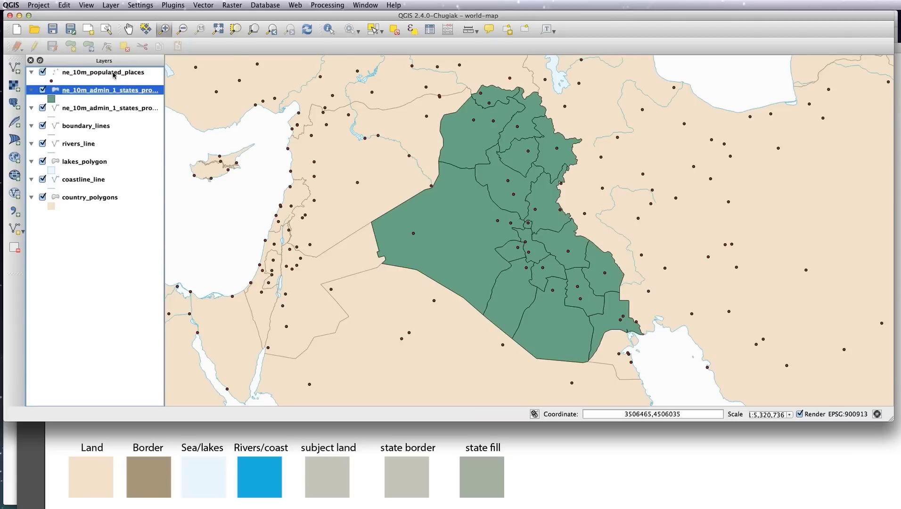
{"action": "left_click", "coordinate": [94, 72]}
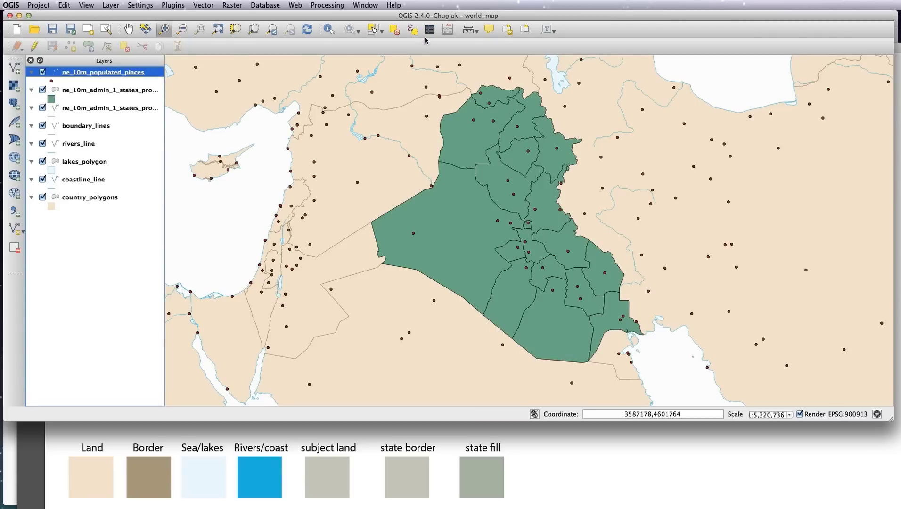
{"action": "left_click", "coordinate": [428, 31]}
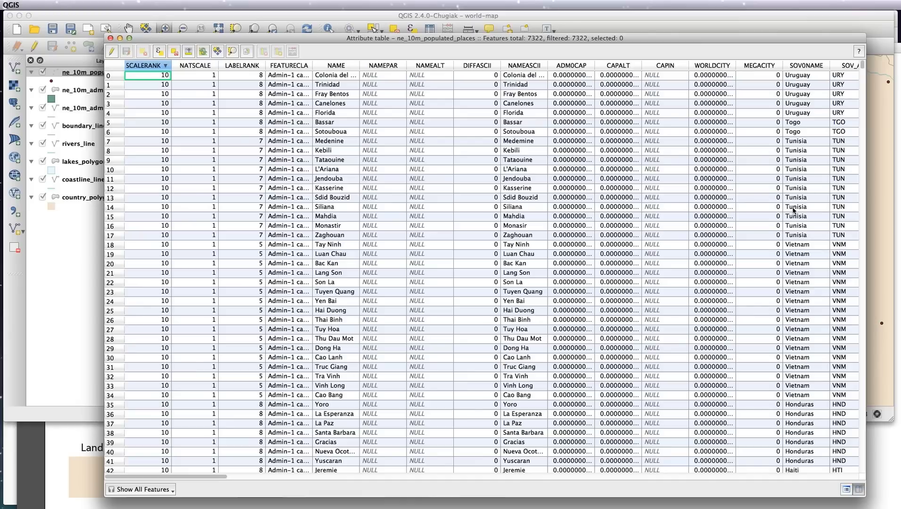
{"action": "left_click", "coordinate": [111, 39]}
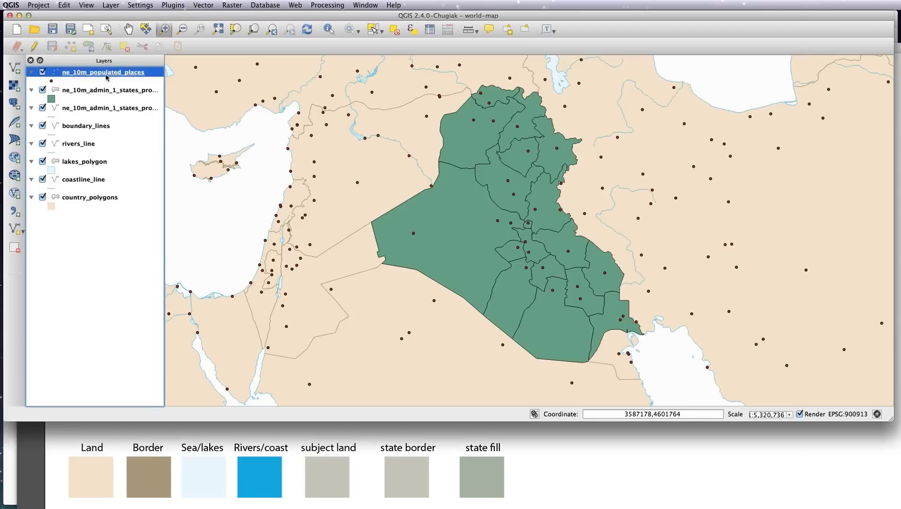
Filter the populated places layer with the expression "SOV0NAME" = 'Iraq'
{"action": "double_click", "coordinate": [108, 77]}
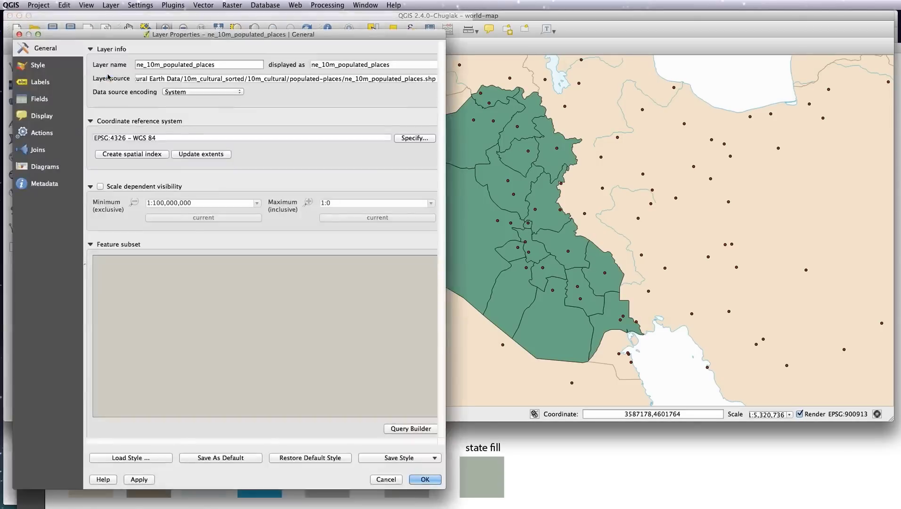
{"action": "left_click", "coordinate": [410, 428]}
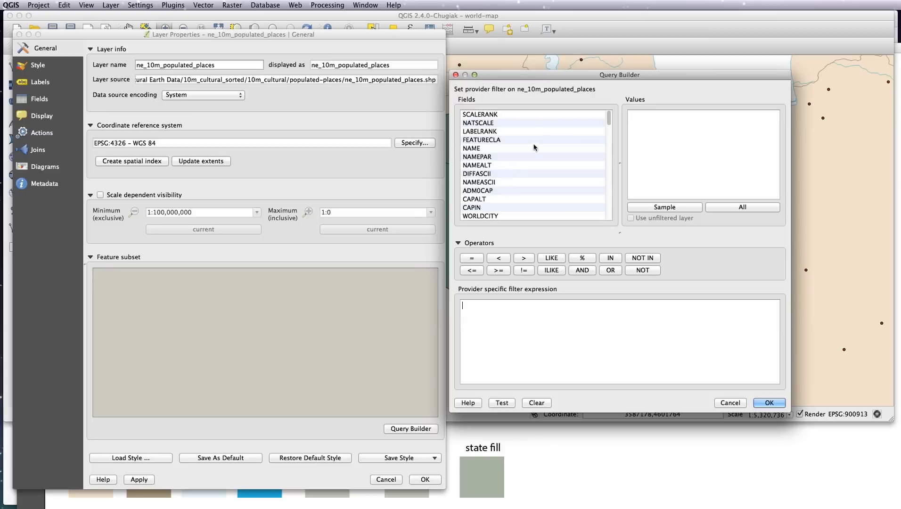
{"action": "left_click_drag", "start_coordinate": [608, 121], "coordinate": [609, 138]}
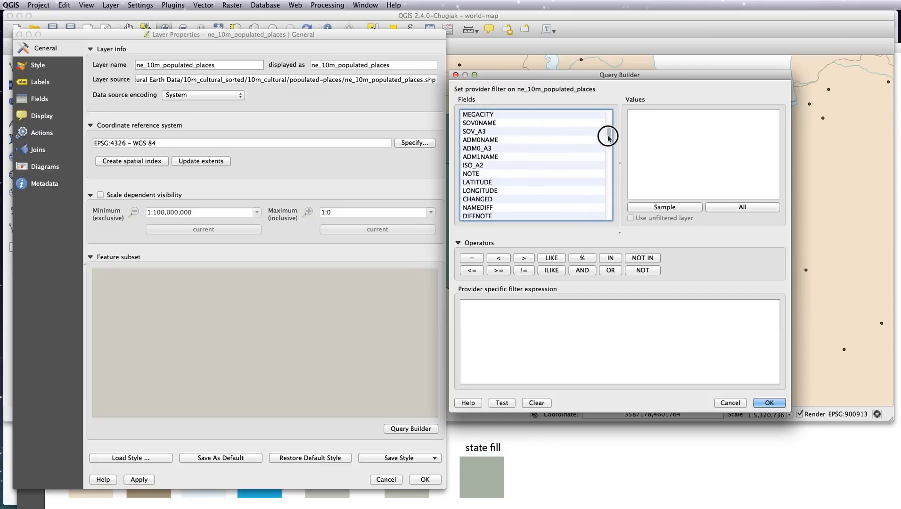
{"action": "left_click", "coordinate": [493, 127]}
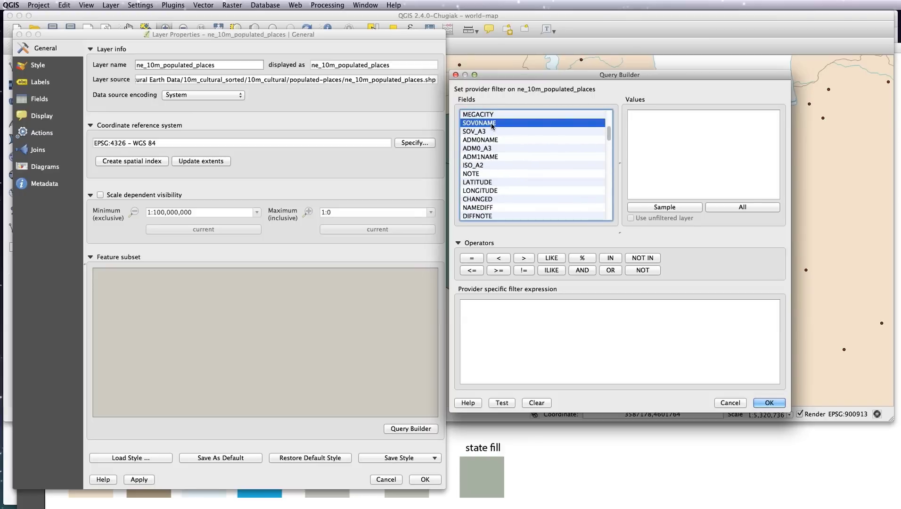
{"action": "double_click", "coordinate": [493, 127]}
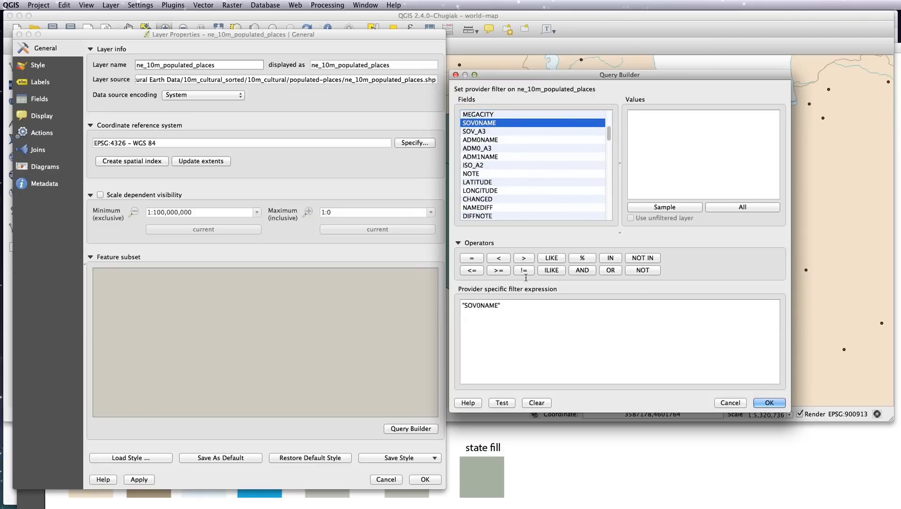
{"action": "type", "text": "= 'Iraq'"}
{"action": "left_click", "coordinate": [769, 403]}
{"action": "left_click", "coordinate": [425, 481]}
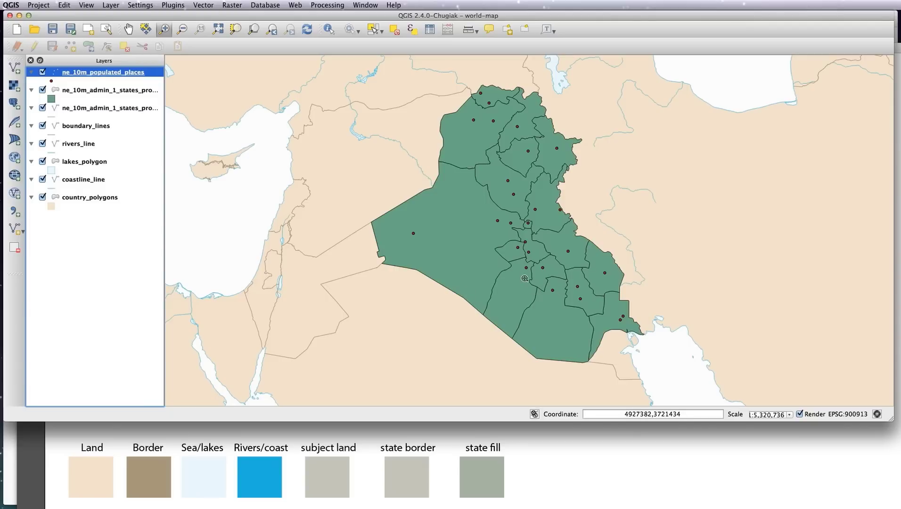
Rename the states and provinces lines layer as states_lines in its layer properties
{"action": "left_click", "coordinate": [95, 109]}
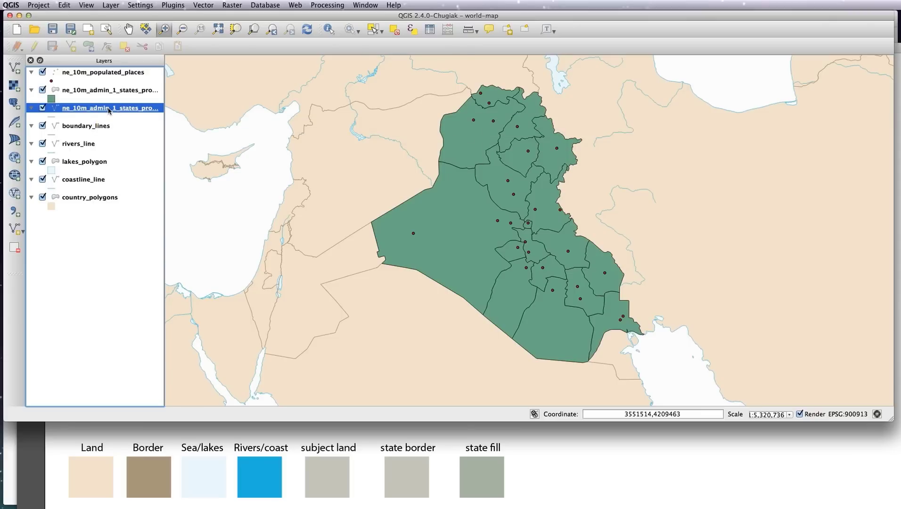
{"action": "double_click", "coordinate": [109, 108]}
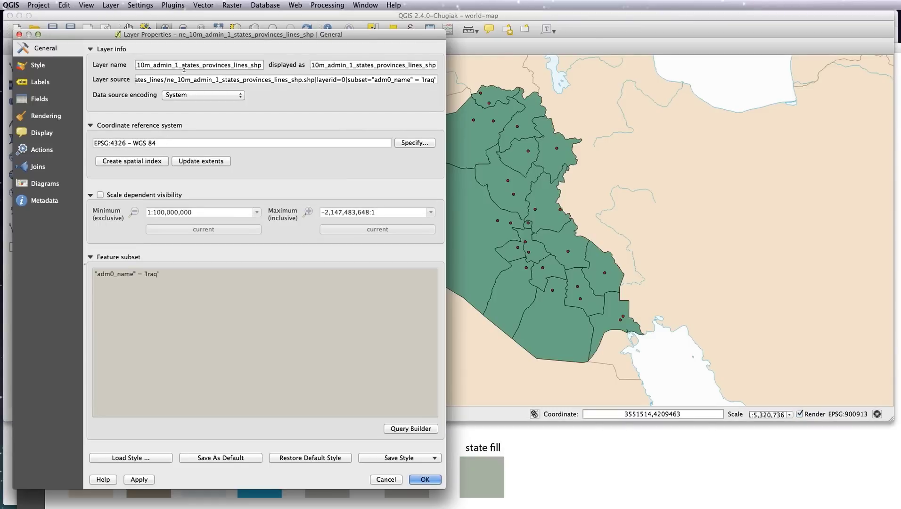
{"action": "left_click_drag", "start_coordinate": [184, 69], "coordinate": [112, 30]}
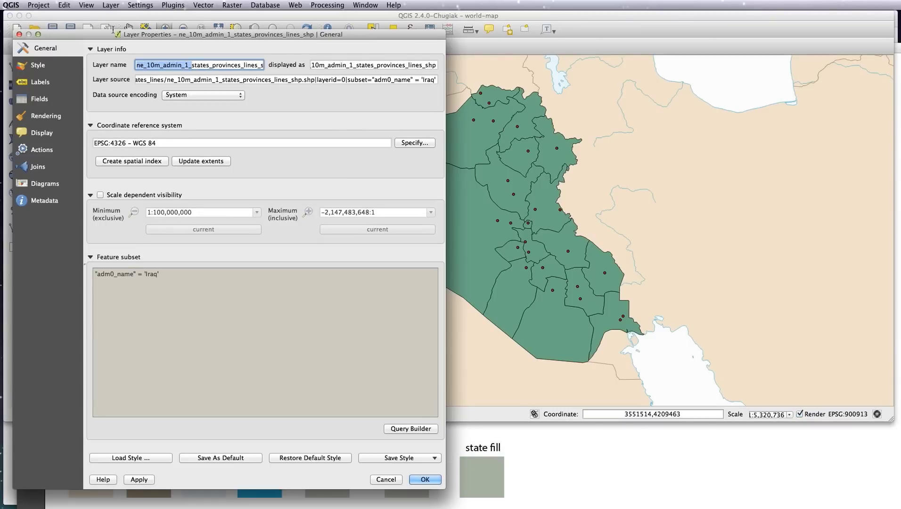
{"action": "key", "text": "BackSpace"}
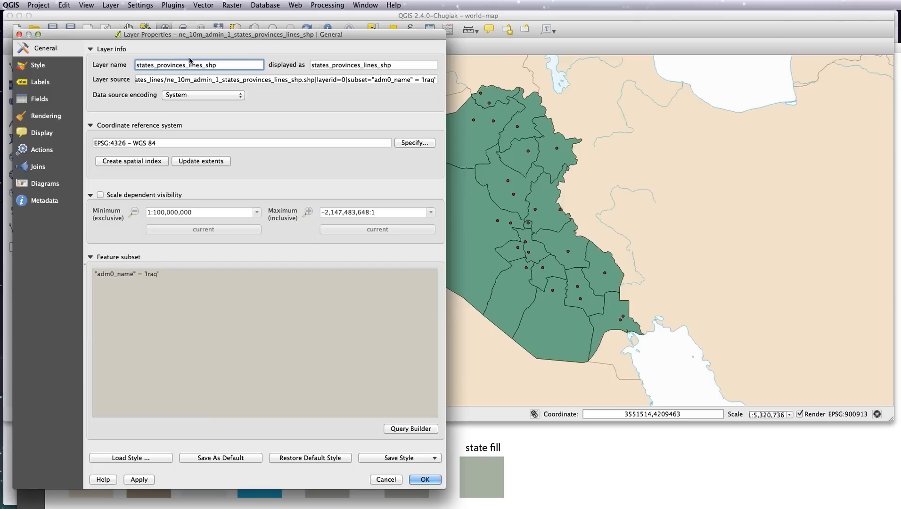
{"action": "left_click", "coordinate": [224, 67]}
{"action": "key", "text": "BackSpace"}
{"action": "key", "text": "BackSpace"}
{"action": "key", "text": "BackSpace"}
{"action": "key", "text": "BackSpace"}
{"action": "key", "text": "BackSpace"}
{"action": "key", "text": "BackSpace"}
{"action": "key", "text": "BackSpace"}
{"action": "key", "text": "BackSpace"}
{"action": "key", "text": "BackSpace"}
{"action": "key", "text": "BackSpace"}
{"action": "key", "text": "BackSpace"}
{"action": "key", "text": "BackSpace"}
{"action": "key", "text": "BackSpace"}
{"action": "key", "text": "BackSpace"}
{"action": "key", "text": "BackSpace"}
{"action": "key", "text": "BackSpace"}
{"action": "key", "text": "BackSpace"}
{"action": "key", "text": "BackSpace"}
{"action": "key", "text": "BackSpace"}
{"action": "key", "text": "BackSpace"}
{"action": "key", "text": "BackSpace"}
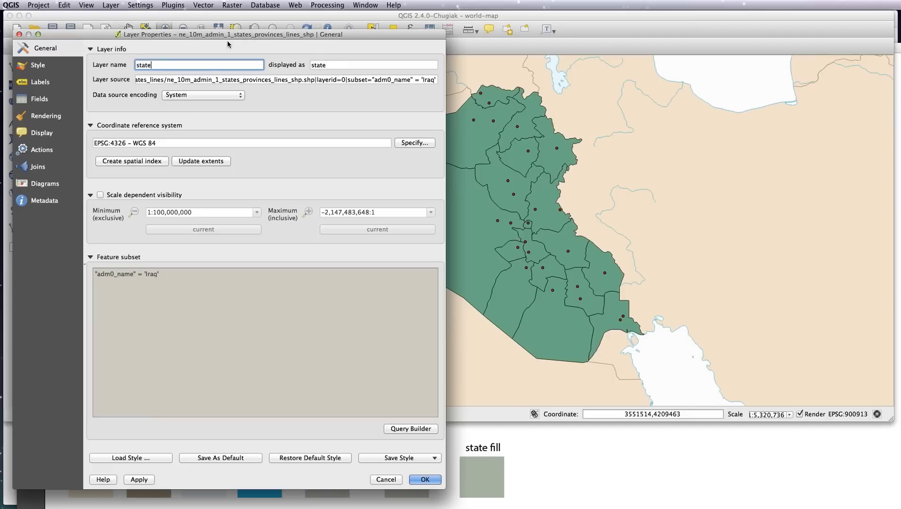
{"action": "type", "text": "s_lines"}
{"action": "left_click", "coordinate": [432, 479]}
Rename the states and provinces polygon layer as states_polygons
{"action": "right_click", "coordinate": [118, 90]}
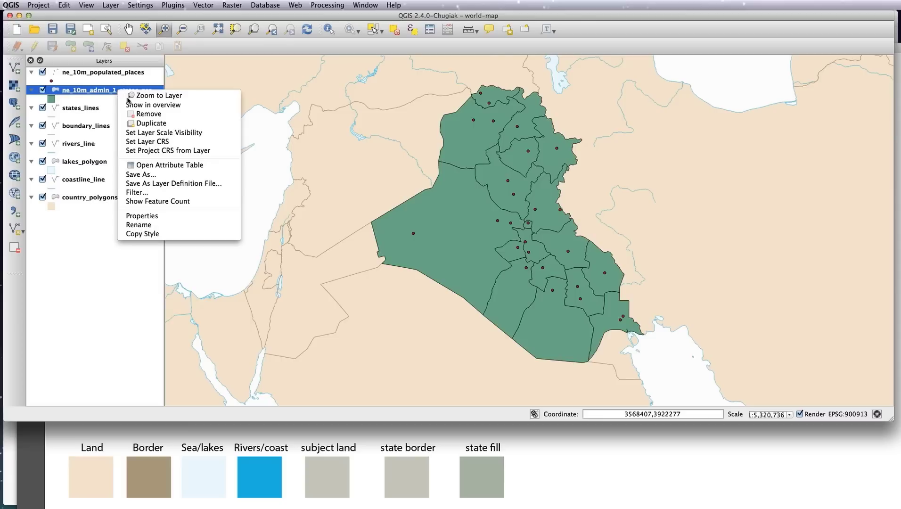
{"action": "left_click", "coordinate": [142, 226]}
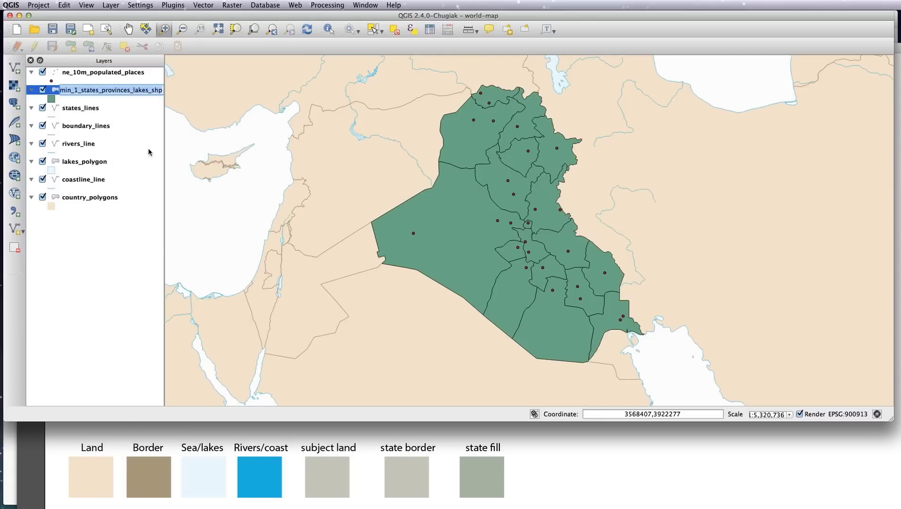
{"action": "left_click_drag", "start_coordinate": [77, 90], "coordinate": [47, 62]}
{"action": "key", "text": "BackSpace"}
{"action": "left_click_drag", "start_coordinate": [79, 93], "coordinate": [150, 125]}
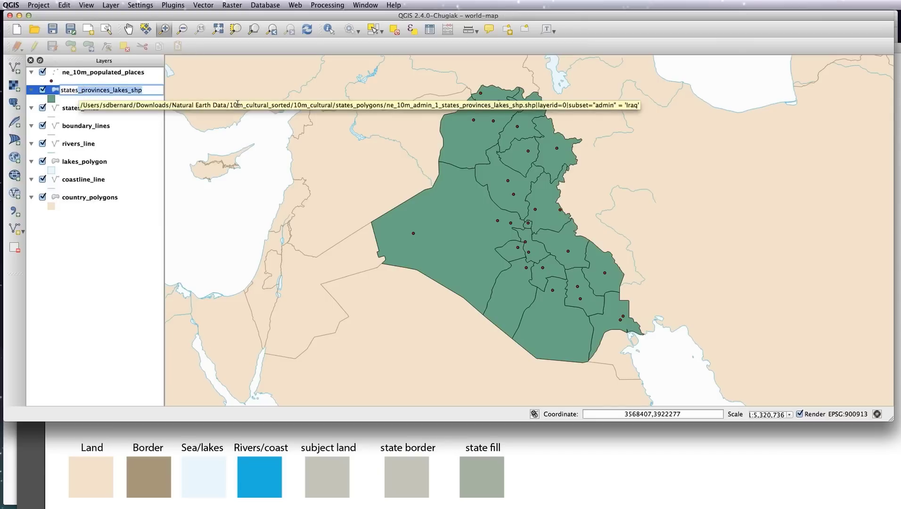
{"action": "type", "text": "_polygons"}
{"action": "key", "text": "Return"}
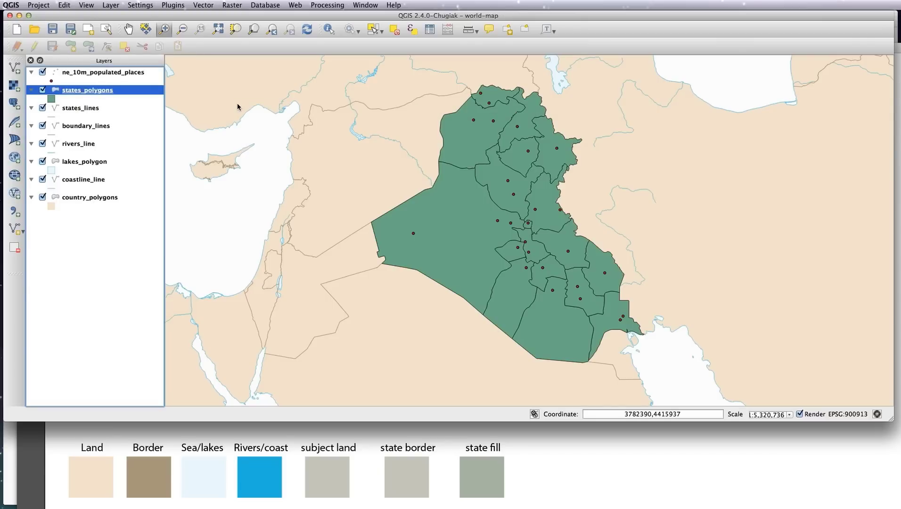
Rename the ne_10m_populated_places layer as populated_places_points
{"action": "left_click", "coordinate": [128, 75]}
{"action": "right_click", "coordinate": [128, 74]}
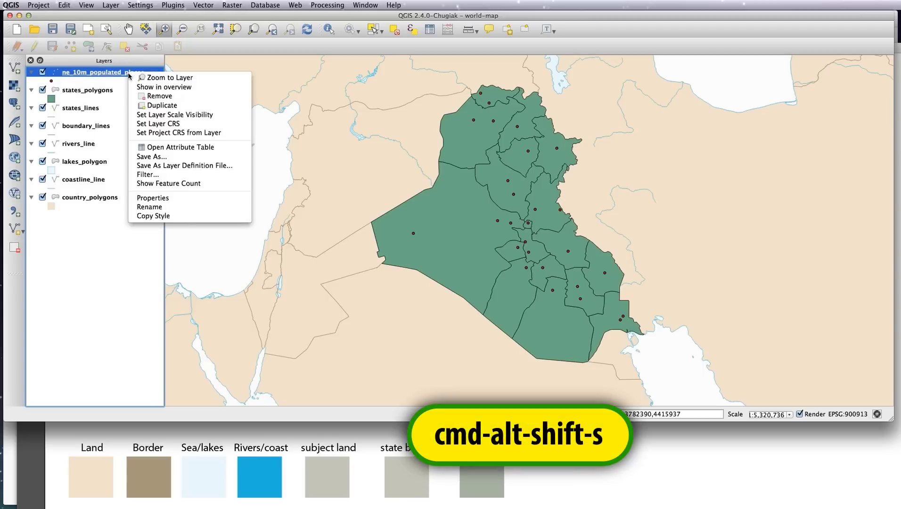
{"action": "left_click", "coordinate": [143, 208]}
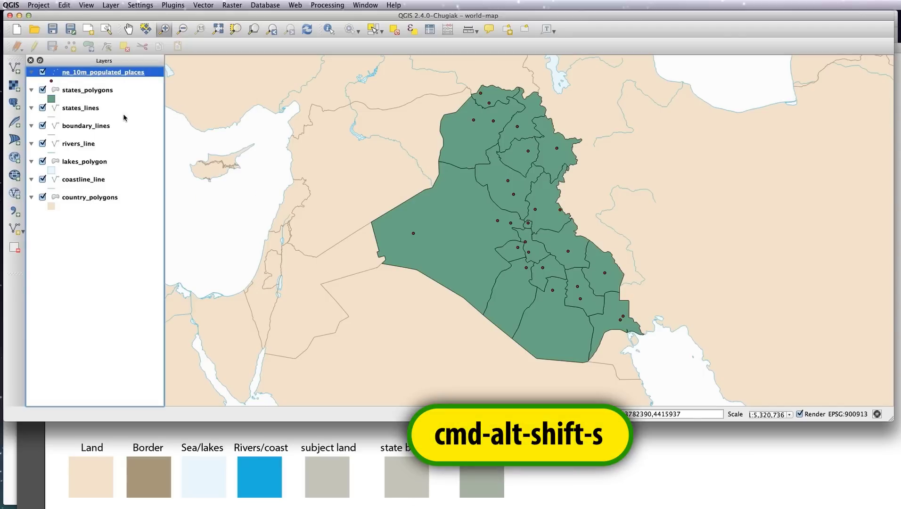
{"action": "left_click_drag", "start_coordinate": [88, 72], "coordinate": [51, 78]}
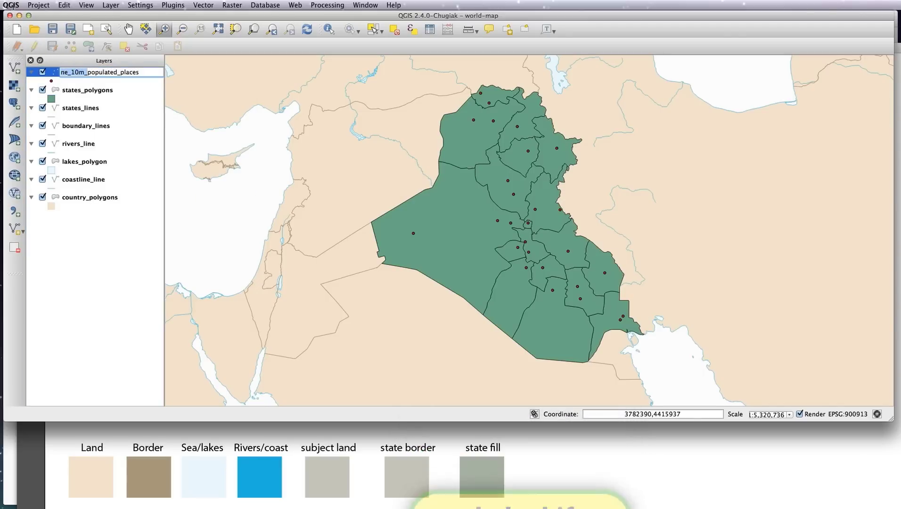
{"action": "key", "text": "BackSpace"}
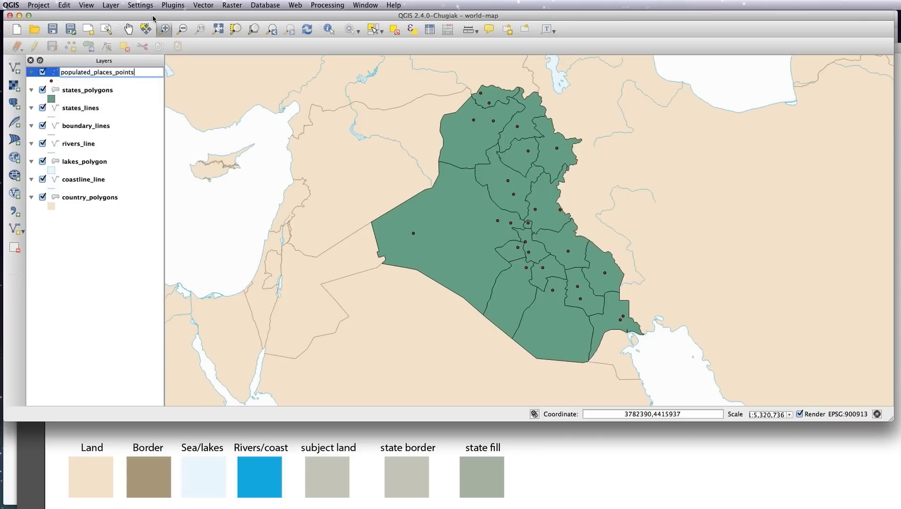
{"action": "key", "text": "Return"}
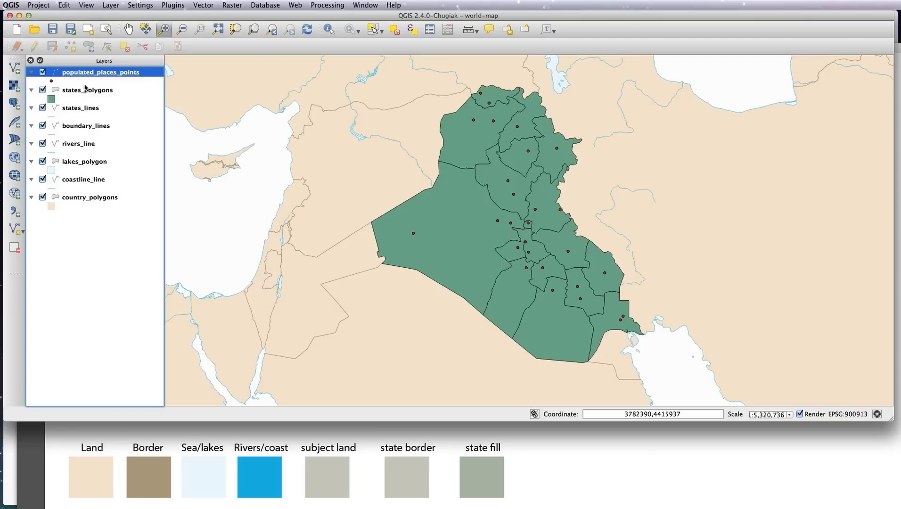
Move the states_lines layer above states_polygons, directly below populated_places_points, and select the states_polygons layer
{"action": "left_click", "coordinate": [88, 109]}
{"action": "left_click_drag", "start_coordinate": [87, 110], "coordinate": [86, 75]}
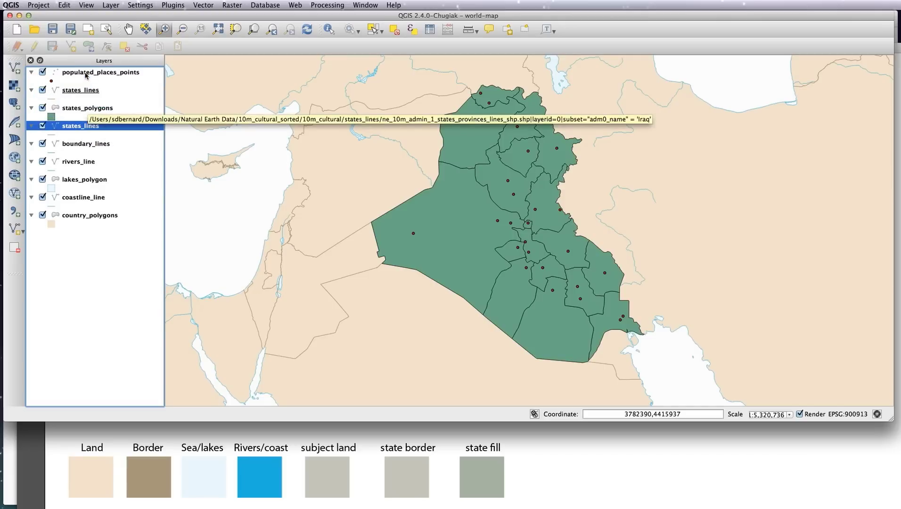
{"action": "left_click", "coordinate": [80, 88]}
{"action": "mouse_move", "coordinate": [80, 89]}
{"action": "left_mouse_down"}
{"action": "mouse_move", "coordinate": [78, 66]}
{"action": "mouse_move", "coordinate": [81, 80]}
{"action": "left_mouse_up"}
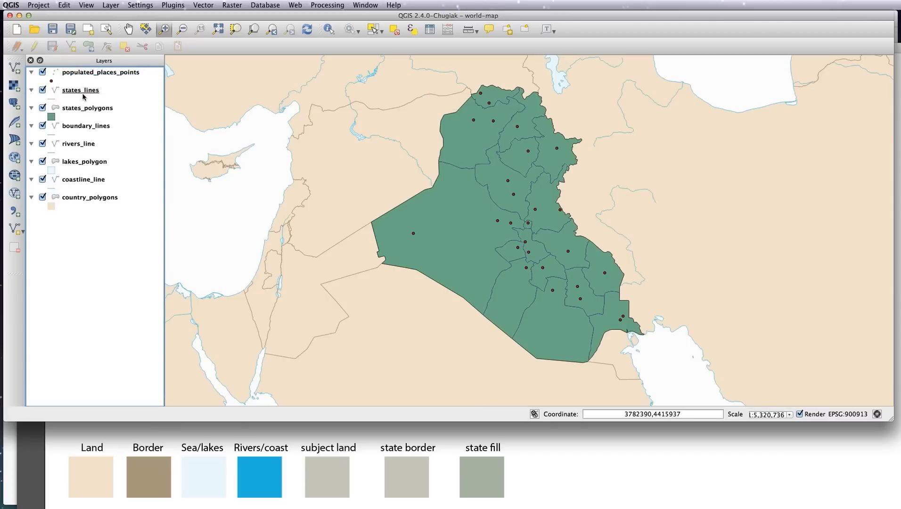
{"action": "left_click", "coordinate": [90, 113]}
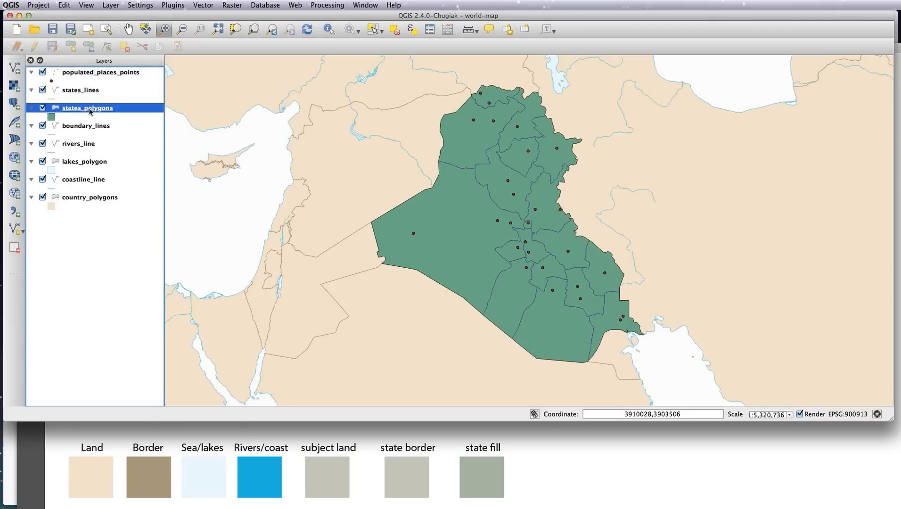
Set the border style of the states_polygons layer's simple fill to No Pen
{"action": "left_click_drag", "start_coordinate": [93, 112], "coordinate": [95, 112]}
{"action": "double_click", "coordinate": [96, 113]}
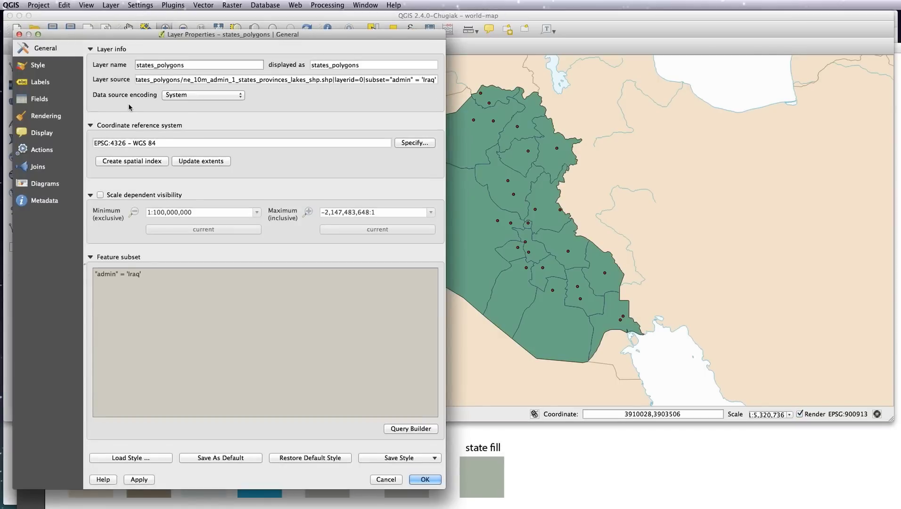
{"action": "left_click", "coordinate": [38, 66]}
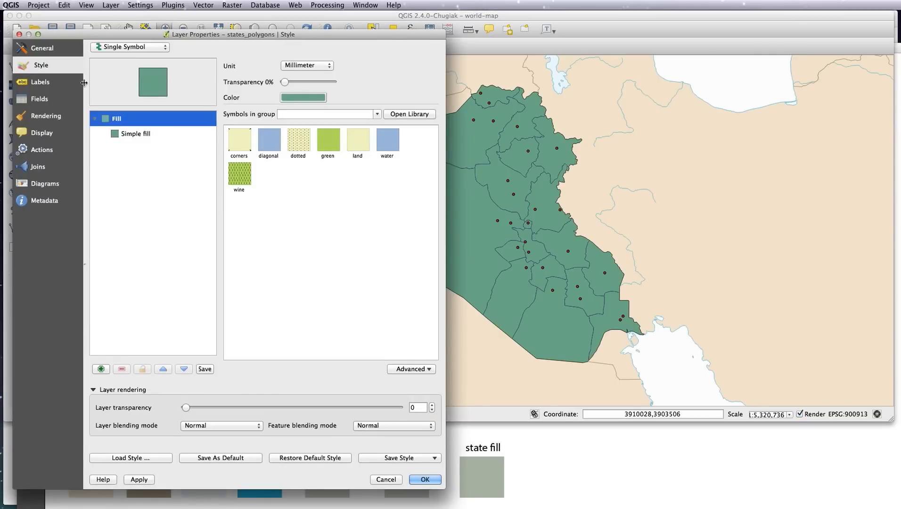
{"action": "left_click", "coordinate": [141, 134]}
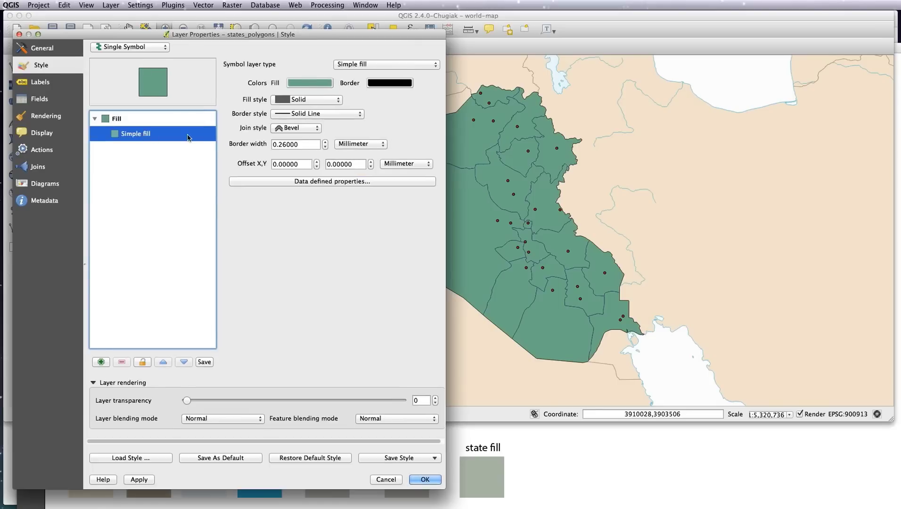
{"action": "left_click", "coordinate": [325, 100]}
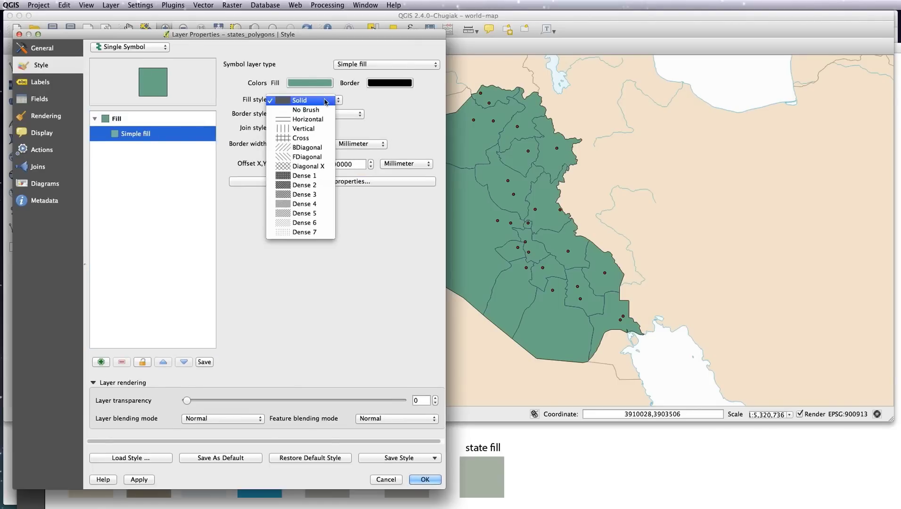
{"action": "left_click", "coordinate": [345, 114]}
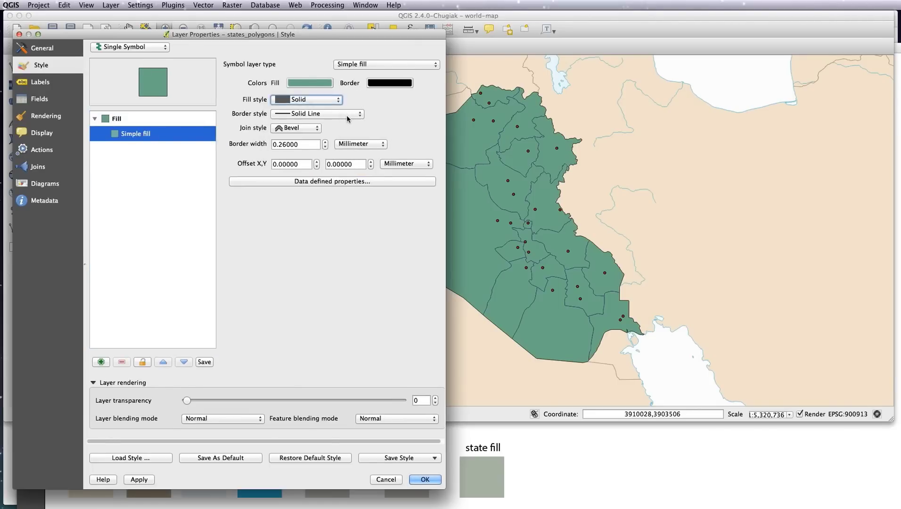
{"action": "left_click", "coordinate": [347, 115]}
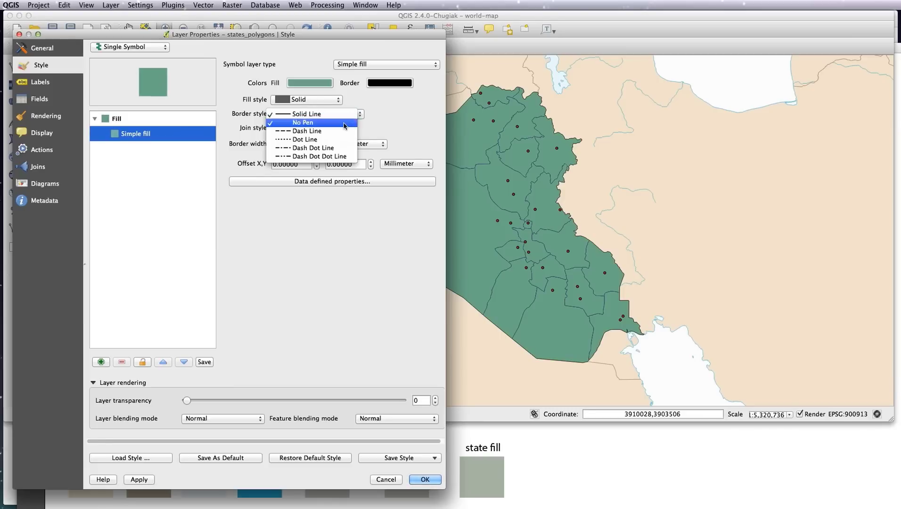
{"action": "left_click", "coordinate": [345, 123]}
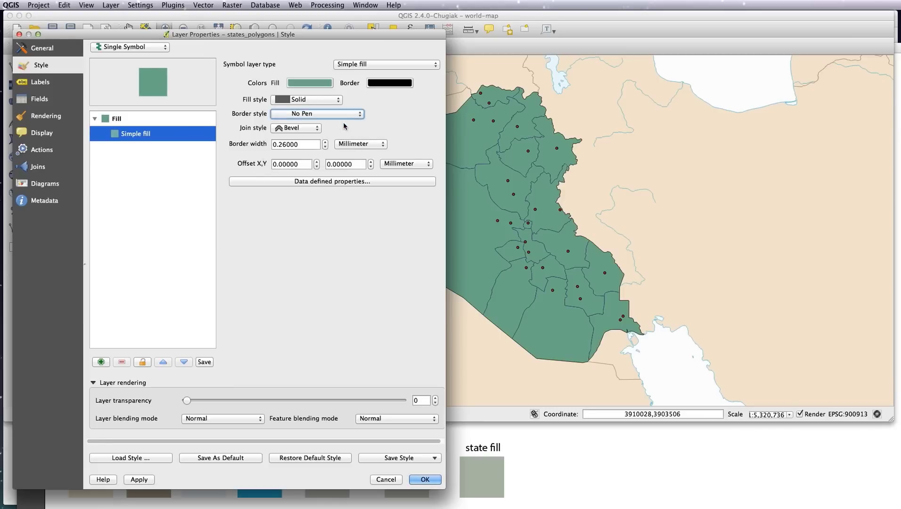
{"action": "left_click", "coordinate": [318, 85]}
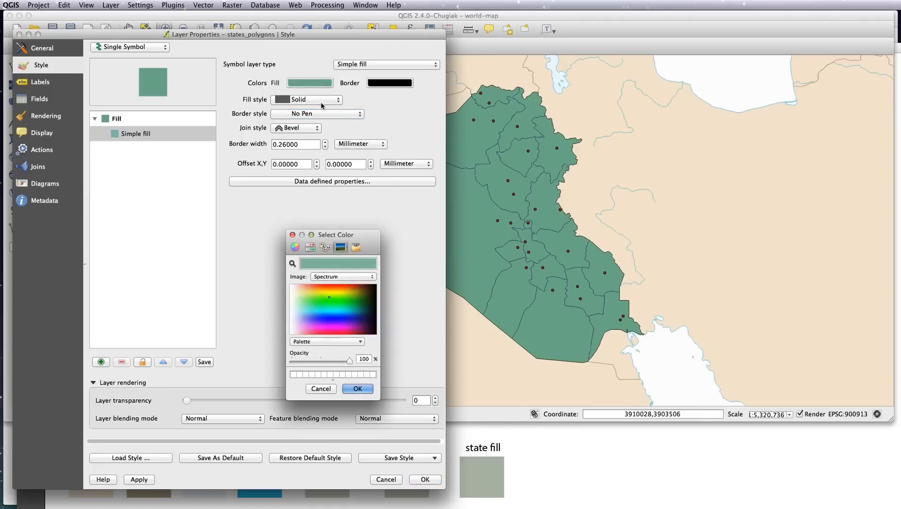
{"action": "left_click_drag", "start_coordinate": [288, 34], "coordinate": [645, 46]}
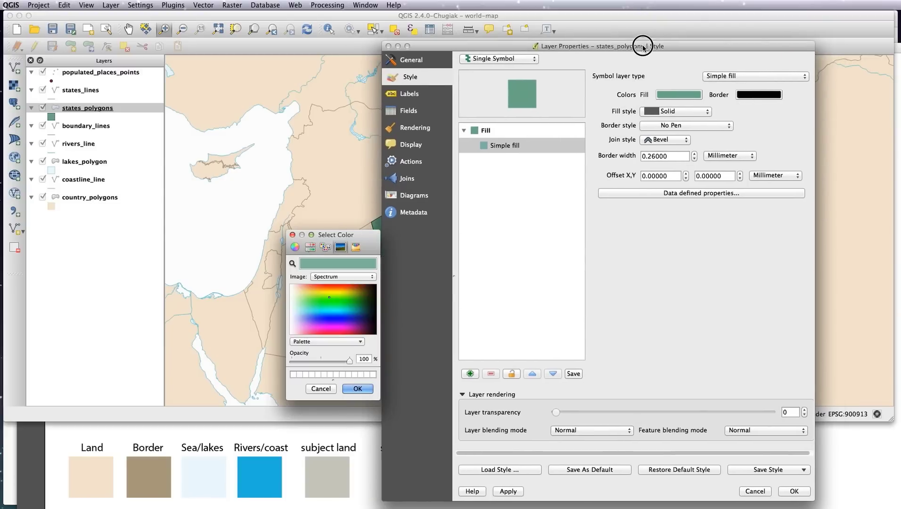
{"action": "left_click", "coordinate": [291, 264]}
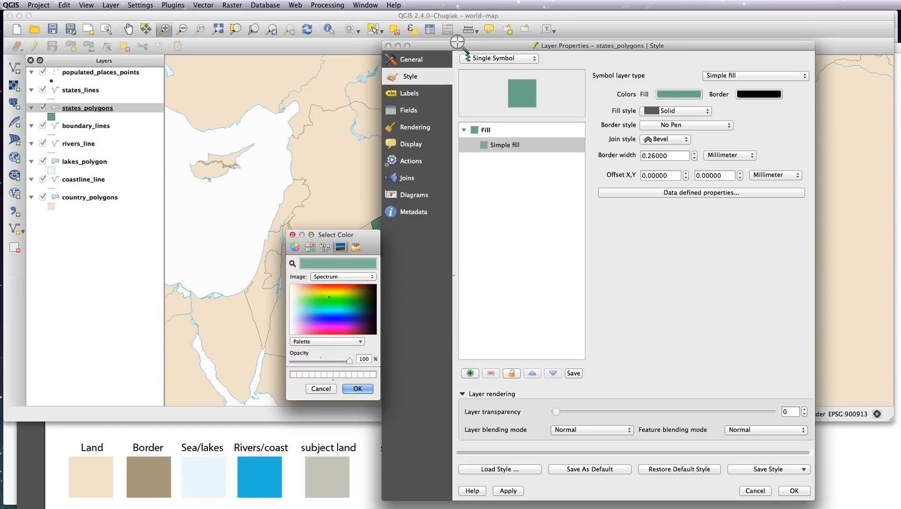
{"action": "left_click", "coordinate": [316, 383]}
{"action": "left_click", "coordinate": [317, 391]}
Set the states_polygons fill colour by sampling the "state fill" swatch in the colour reference document
{"action": "left_click_drag", "start_coordinate": [471, 46], "coordinate": [622, 62]}
{"action": "left_click", "coordinate": [830, 111]}
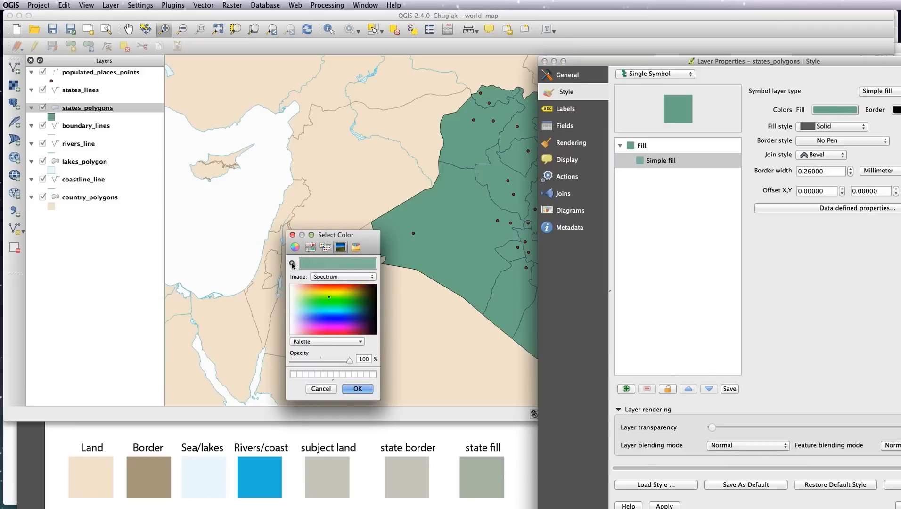
{"action": "left_click", "coordinate": [293, 264]}
{"action": "left_click", "coordinate": [478, 477]}
{"action": "left_click", "coordinate": [357, 389]}
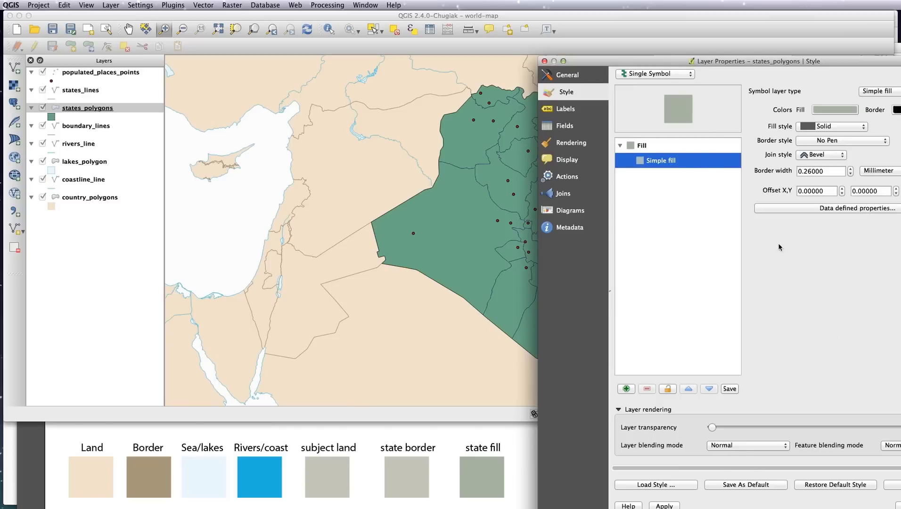
Accept the states_polygons style changes and bring QGIS back to the front
{"action": "left_click_drag", "start_coordinate": [738, 61], "coordinate": [659, 24]}
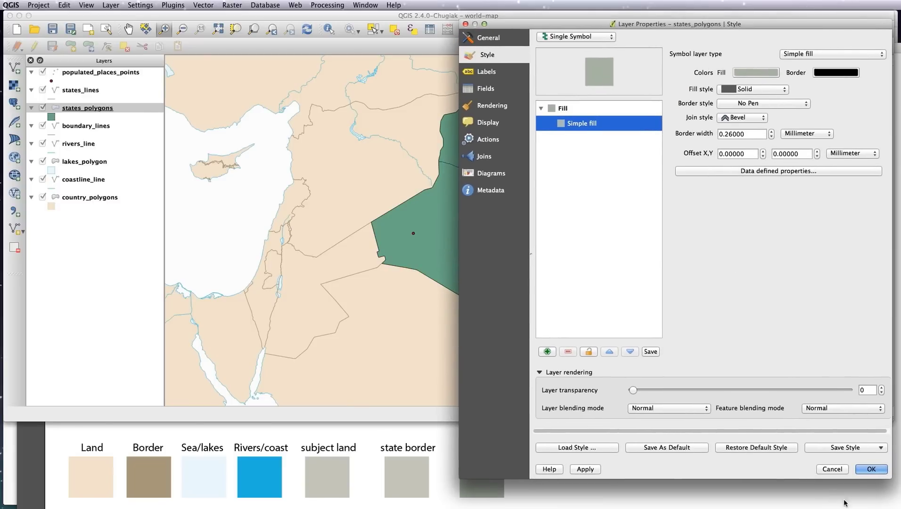
{"action": "left_click", "coordinate": [870, 469]}
{"action": "left_click", "coordinate": [872, 468]}
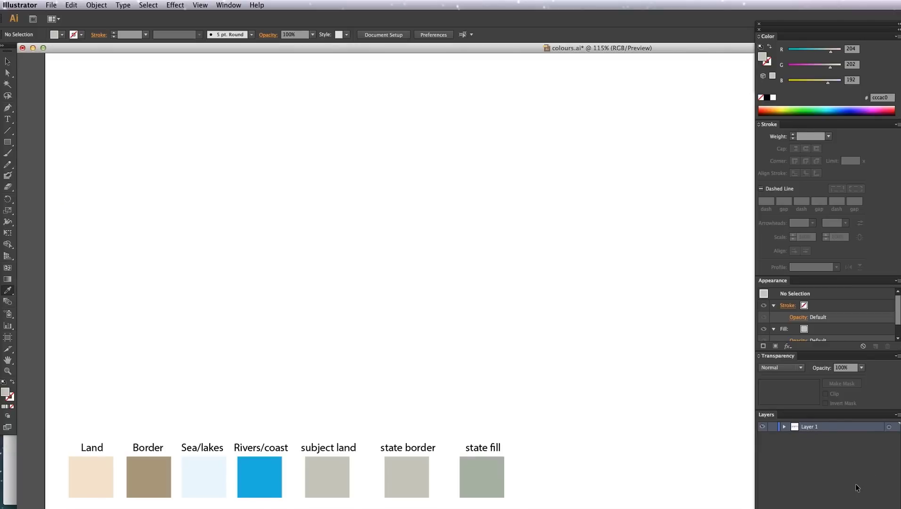
{"action": "key", "text": "super+Tab"}
{"action": "key", "text": "super+Tab"}
{"action": "key", "text": "super+shift+Tab"}
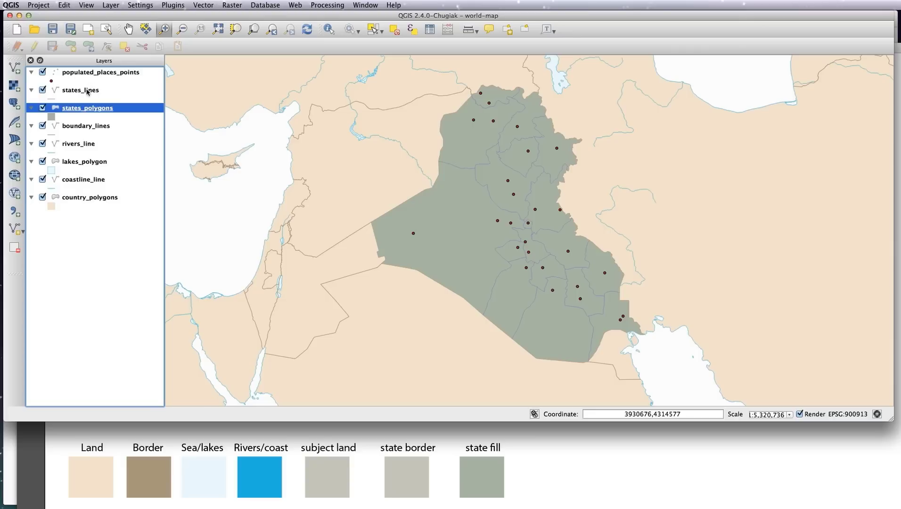
Set the simple line colour of the states_lines layer to white
{"action": "left_click", "coordinate": [87, 91]}
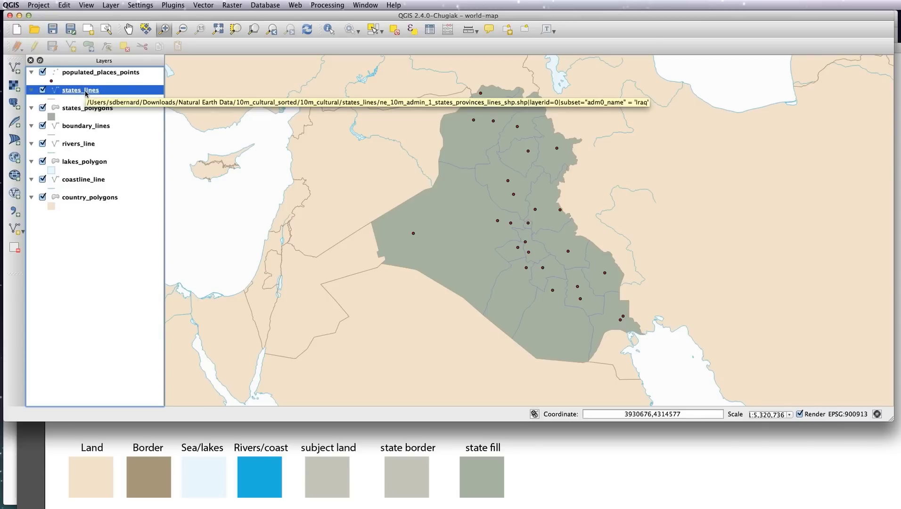
{"action": "double_click", "coordinate": [86, 93]}
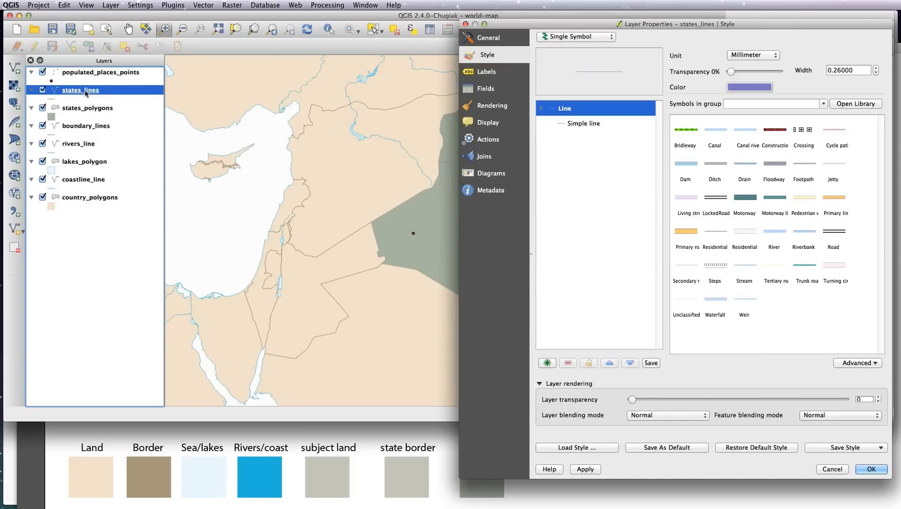
{"action": "left_click", "coordinate": [585, 124]}
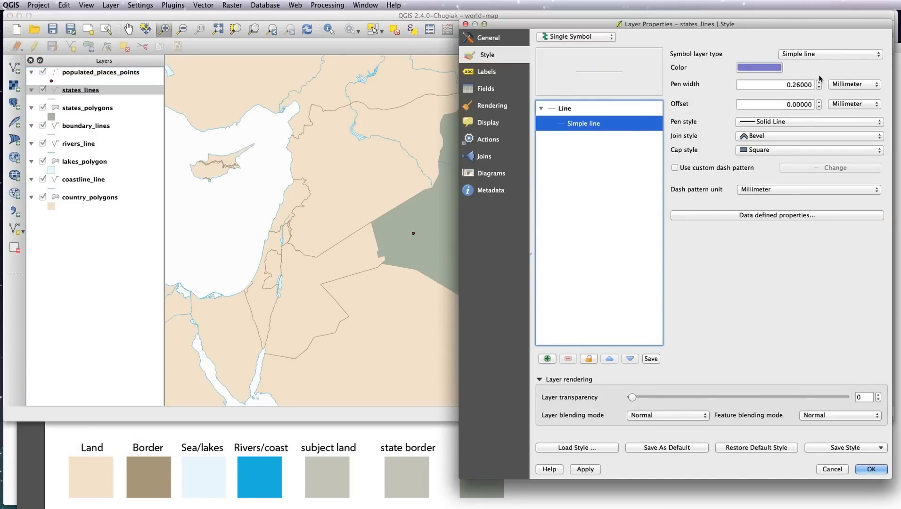
{"action": "left_click", "coordinate": [764, 67]}
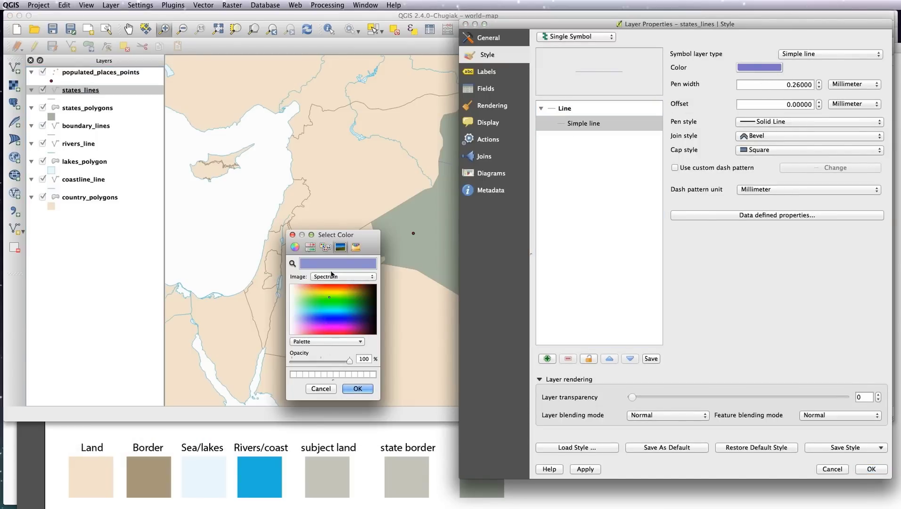
{"action": "left_click", "coordinate": [311, 247]}
{"action": "left_click", "coordinate": [324, 296]}
{"action": "left_click_drag", "start_coordinate": [325, 298], "coordinate": [361, 298]}
{"action": "left_click", "coordinate": [358, 388]}
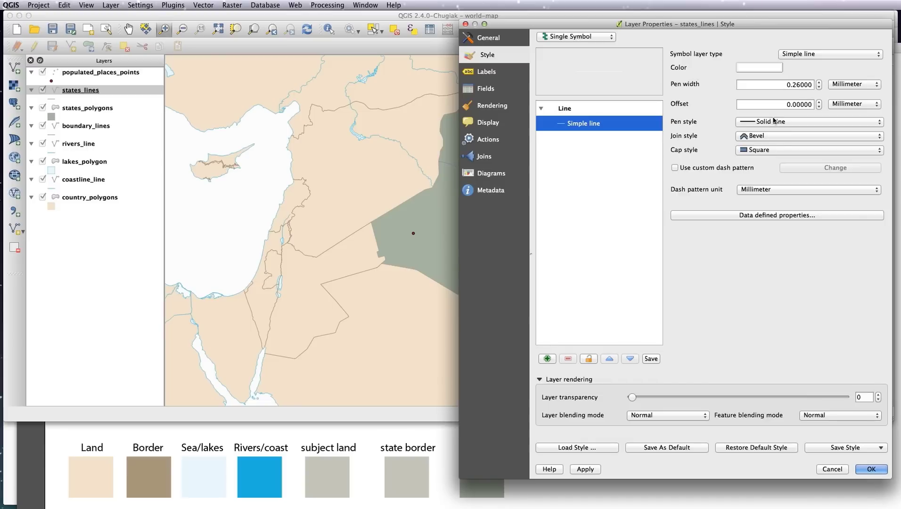
Set the states_lines pen style to Dot Line and apply it to the map
{"action": "left_click_drag", "start_coordinate": [766, 24], "coordinate": [322, 30]}
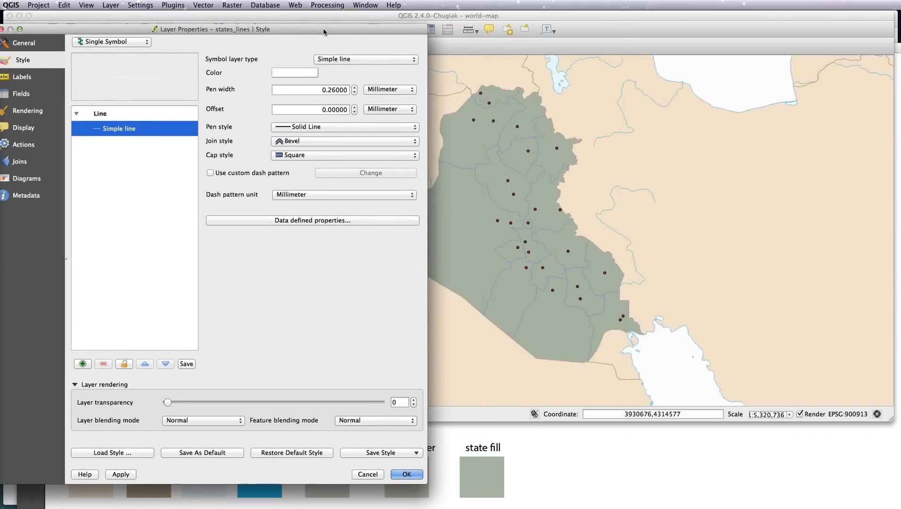
{"action": "left_click", "coordinate": [331, 128]}
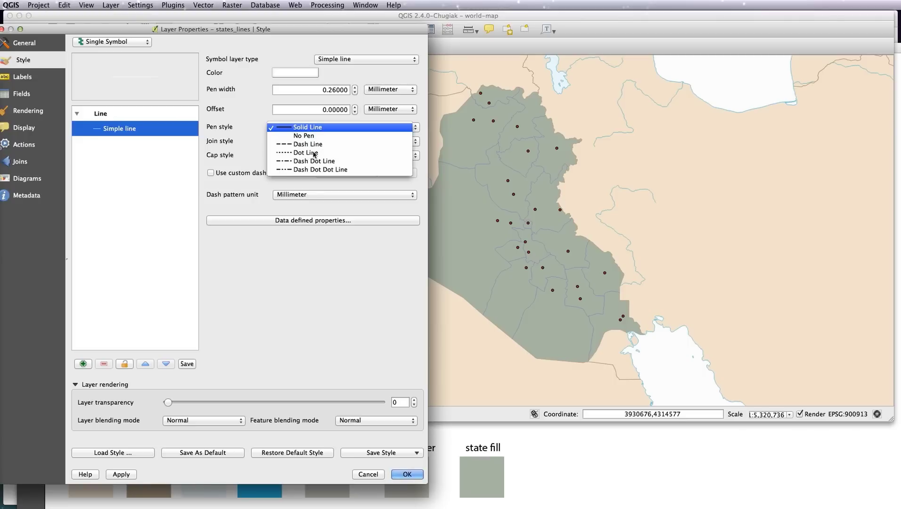
{"action": "left_click", "coordinate": [314, 154]}
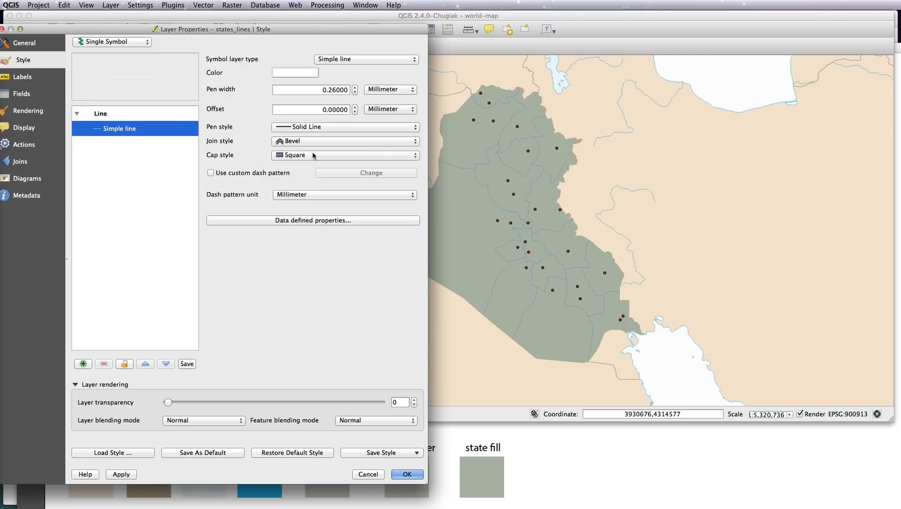
{"action": "left_click", "coordinate": [122, 475]}
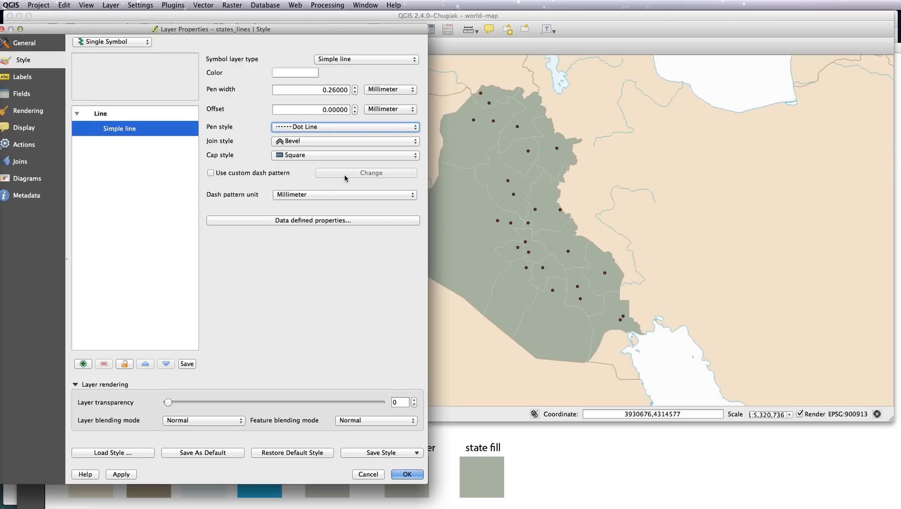
Set the states_lines pen width to 0.8 mm and enable a custom dash pattern
{"action": "left_click_drag", "start_coordinate": [329, 89], "coordinate": [355, 90]}
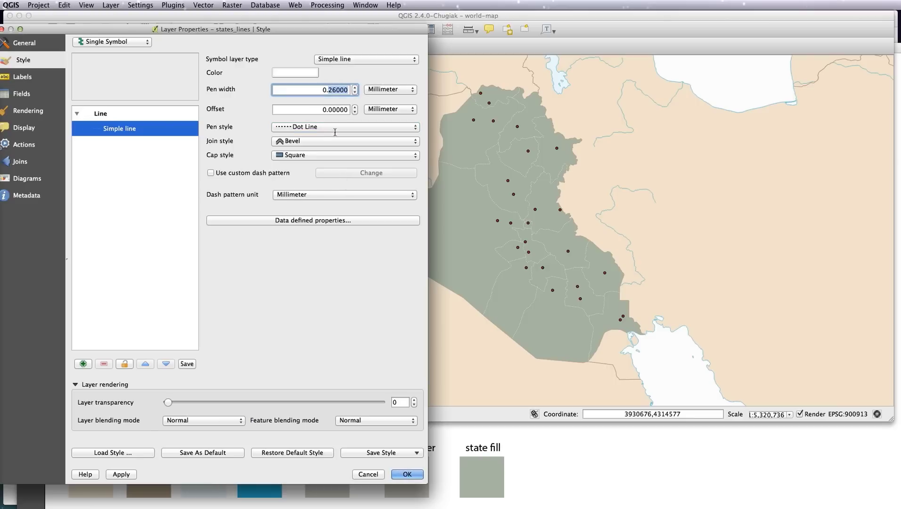
{"action": "type", "text": "8"}
{"action": "left_click", "coordinate": [248, 174]}
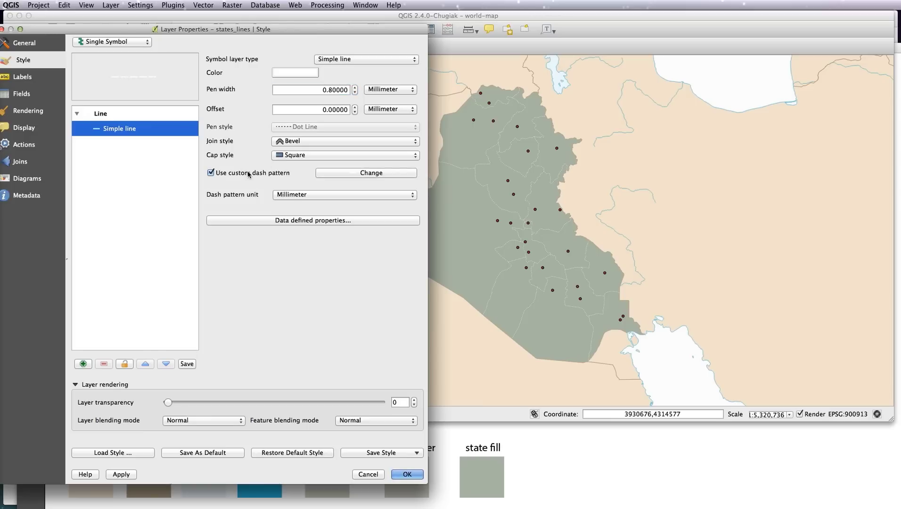
Set both the join style and the cap style of the states_lines layer to Round
{"action": "left_click", "coordinate": [302, 143]}
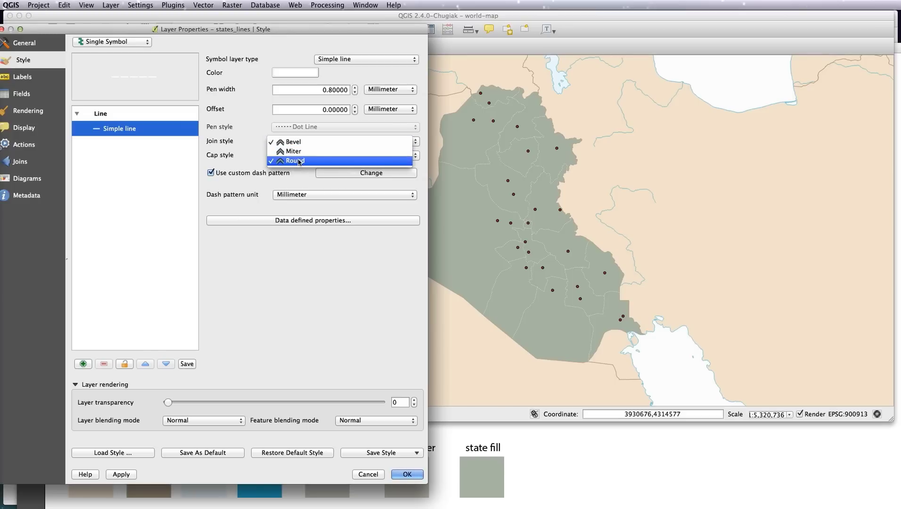
{"action": "left_click", "coordinate": [299, 161]}
{"action": "left_click", "coordinate": [300, 155]}
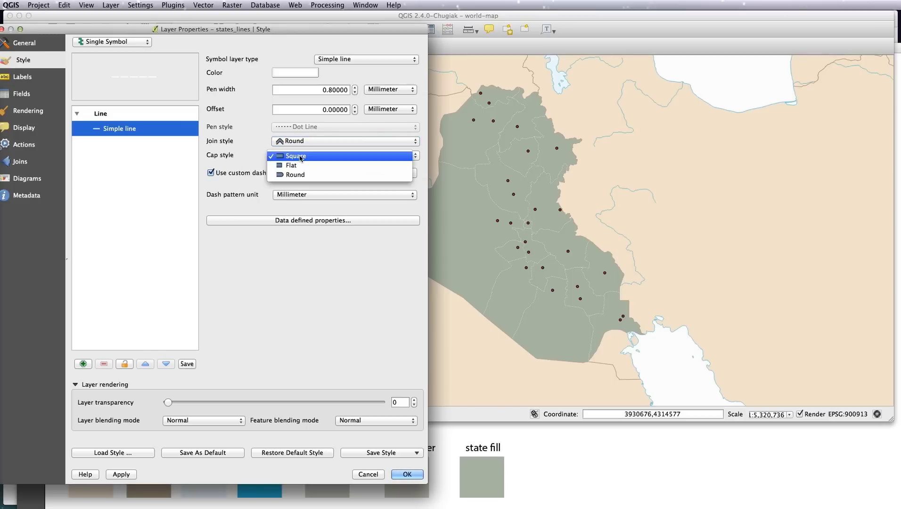
{"action": "left_click", "coordinate": [298, 175]}
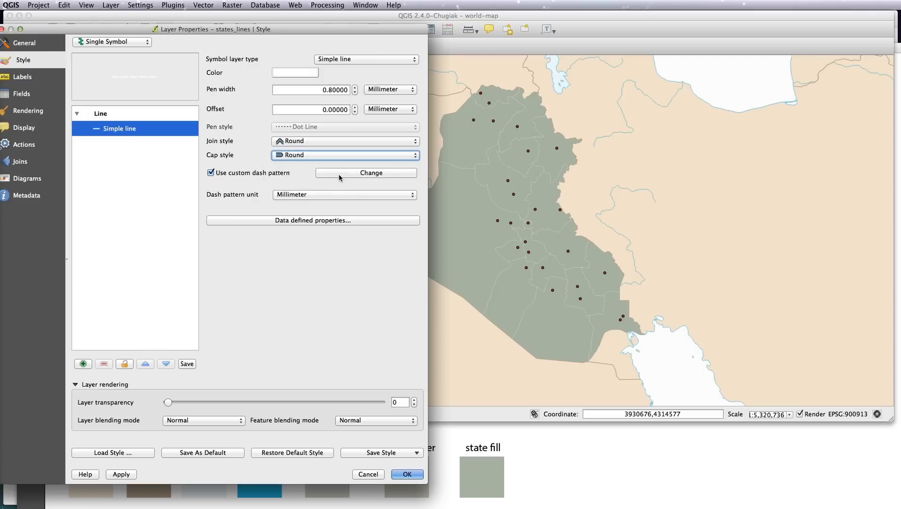
Set the dash length of the states_lines custom dash pattern to 0.01 and accept the layer style
{"action": "left_click", "coordinate": [343, 174]}
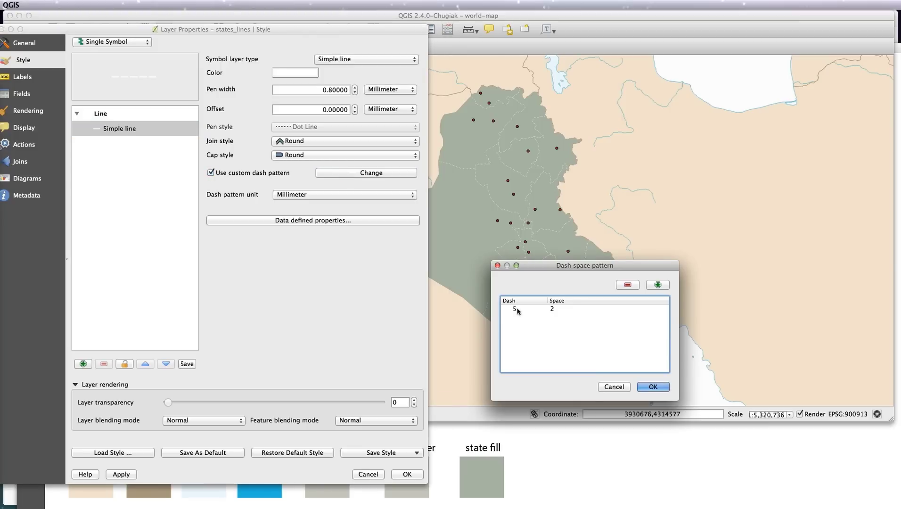
{"action": "left_click", "coordinate": [519, 310]}
{"action": "double_click", "coordinate": [519, 309]}
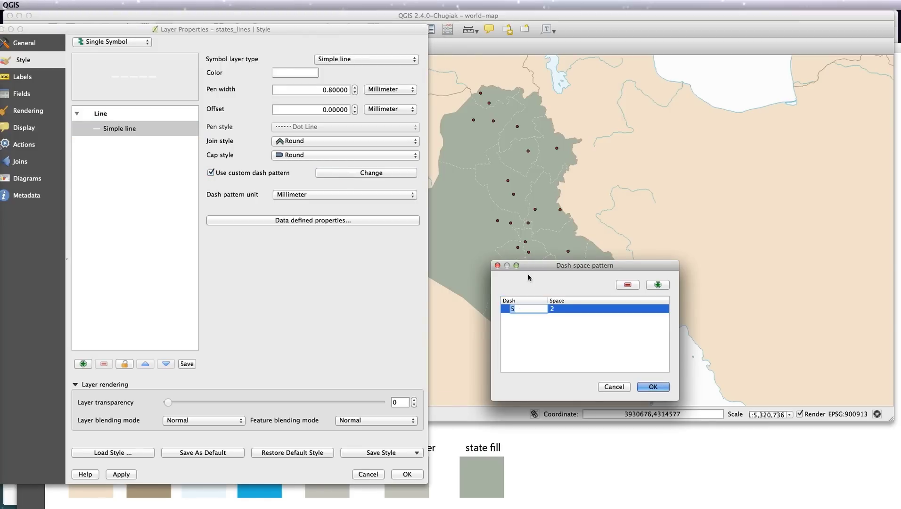
{"action": "type", "text": "0.01"}
{"action": "left_click", "coordinate": [651, 387]}
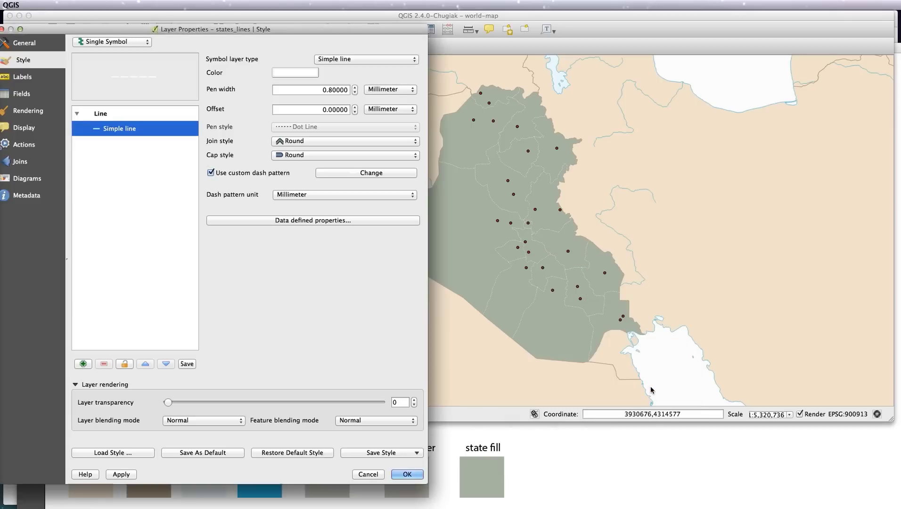
{"action": "left_click", "coordinate": [122, 475]}
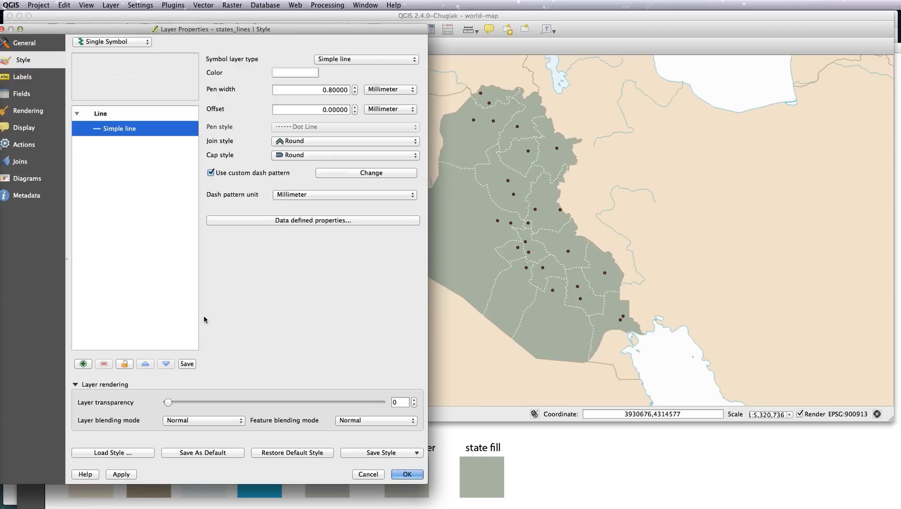
{"action": "left_click", "coordinate": [405, 476]}
Set the fill color of the populated_places_points simple marker to white and apply it to the map
{"action": "key", "text": "super+Tab"}
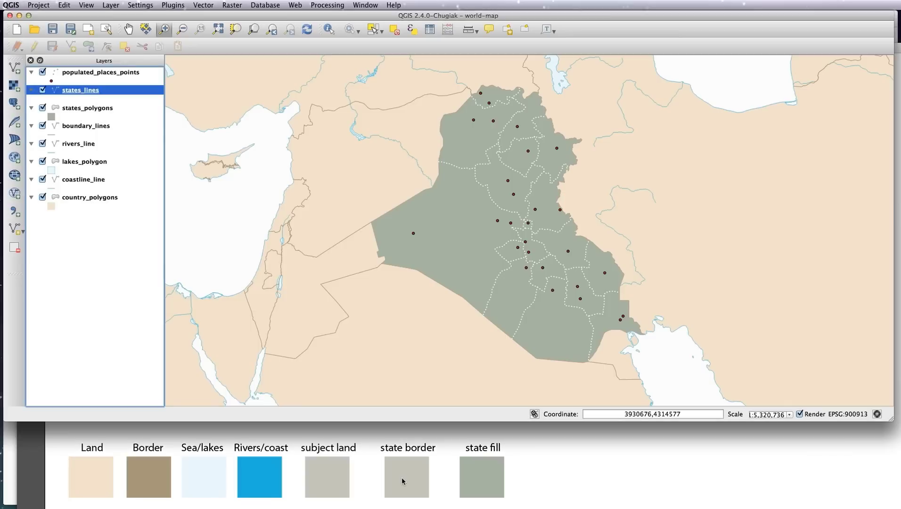
{"action": "left_click", "coordinate": [117, 73]}
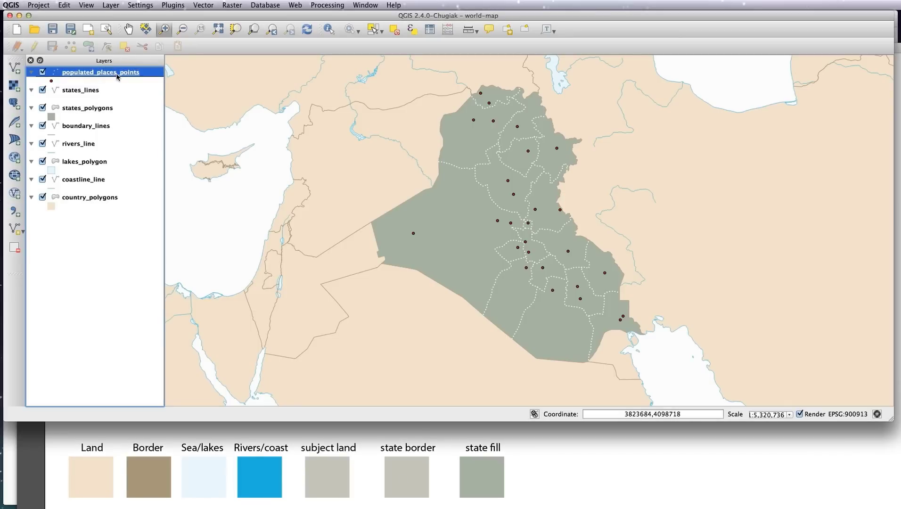
{"action": "double_click", "coordinate": [115, 77]}
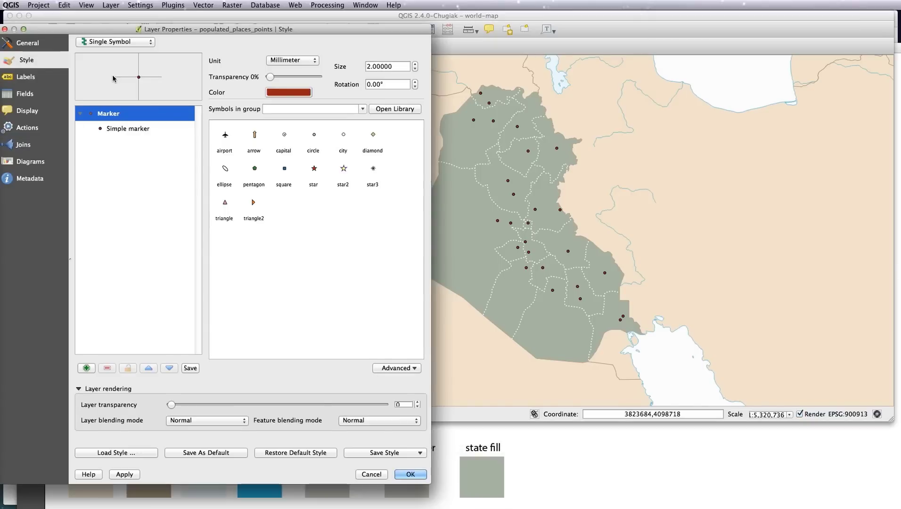
{"action": "left_click", "coordinate": [122, 130]}
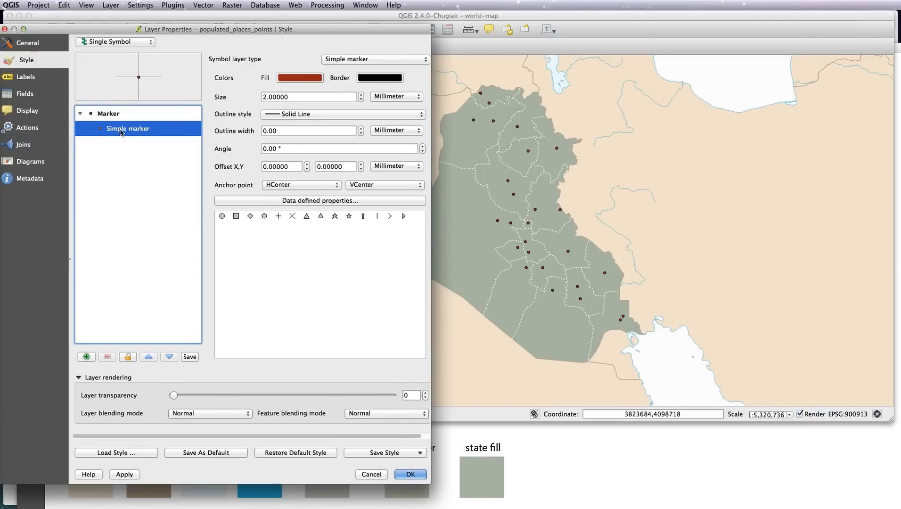
{"action": "left_click", "coordinate": [297, 80]}
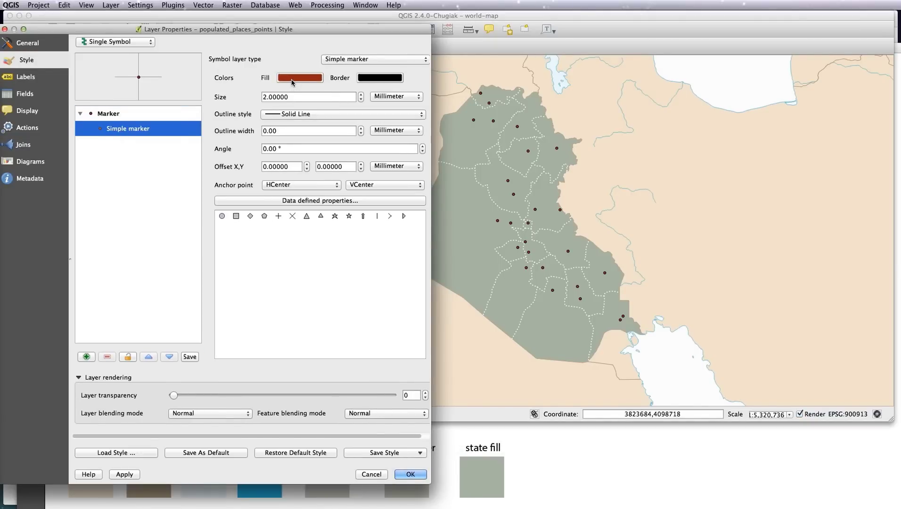
{"action": "left_click", "coordinate": [292, 80]}
{"action": "left_click_drag", "start_coordinate": [311, 295], "coordinate": [355, 298]}
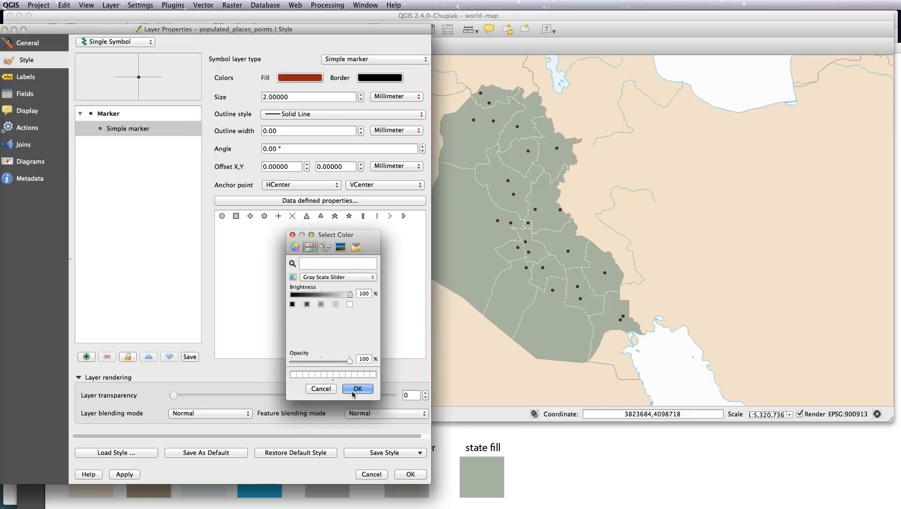
{"action": "left_click", "coordinate": [355, 389]}
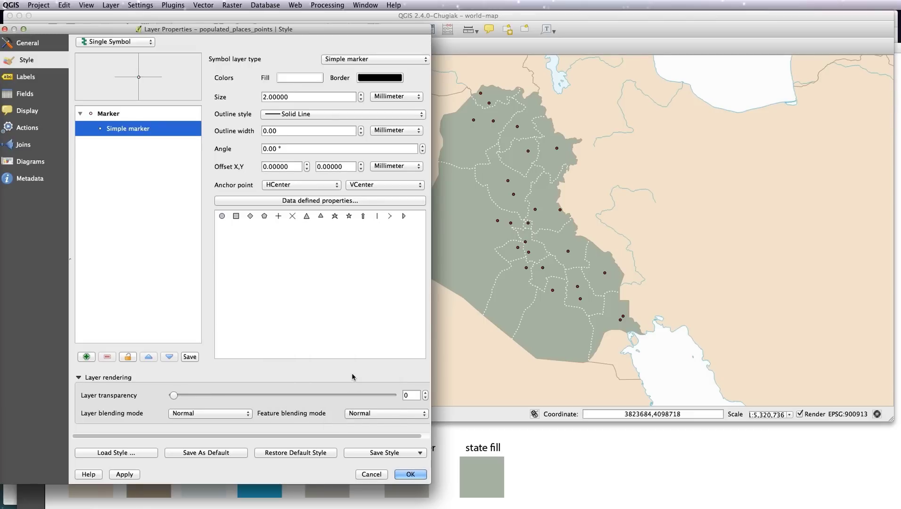
{"action": "left_click", "coordinate": [126, 474]}
Try a size of 4 mm for the populated_places_points marker on the map
{"action": "left_click", "coordinate": [266, 98]}
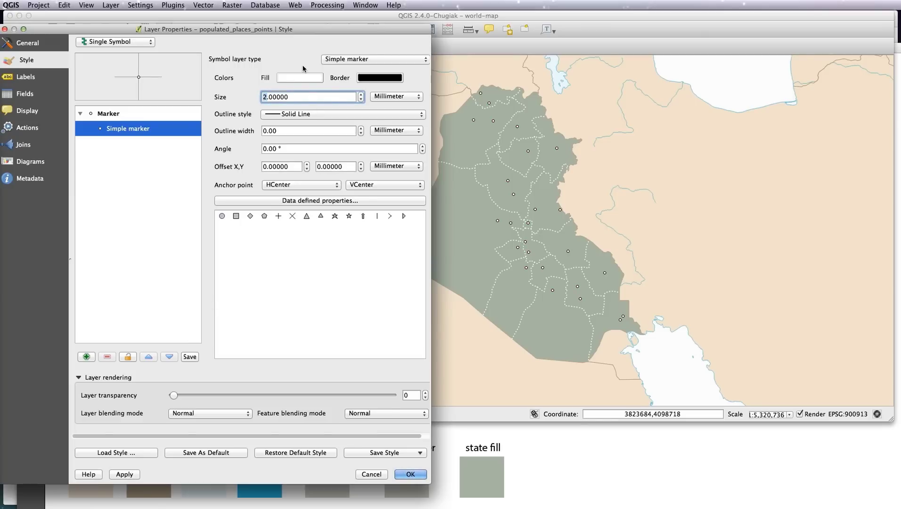
{"action": "key", "text": "BackSpace"}
{"action": "type", "text": "4"}
{"action": "left_click", "coordinate": [124, 475]}
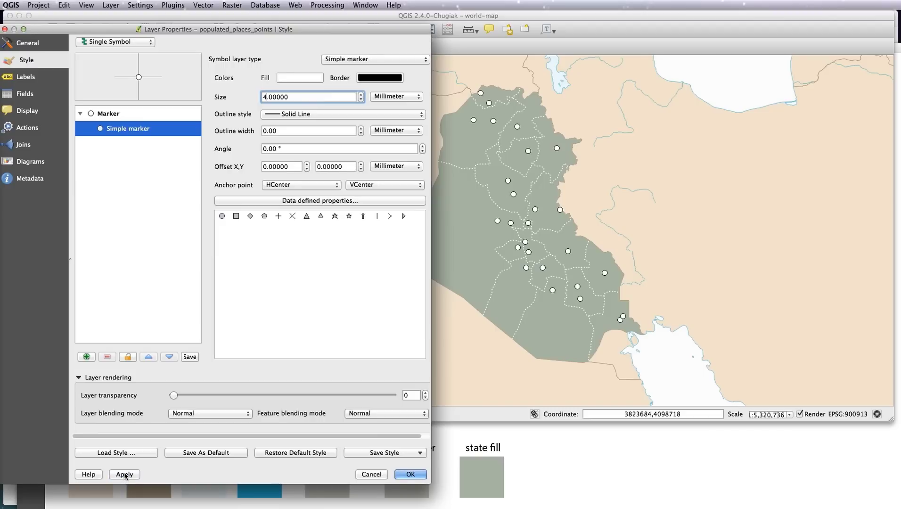
Set the populated_places_points marker size to 3 mm and apply it to the map
{"action": "left_click", "coordinate": [262, 97]}
{"action": "key", "text": "Delete"}
{"action": "type", "text": "3"}
{"action": "left_click", "coordinate": [124, 475]}
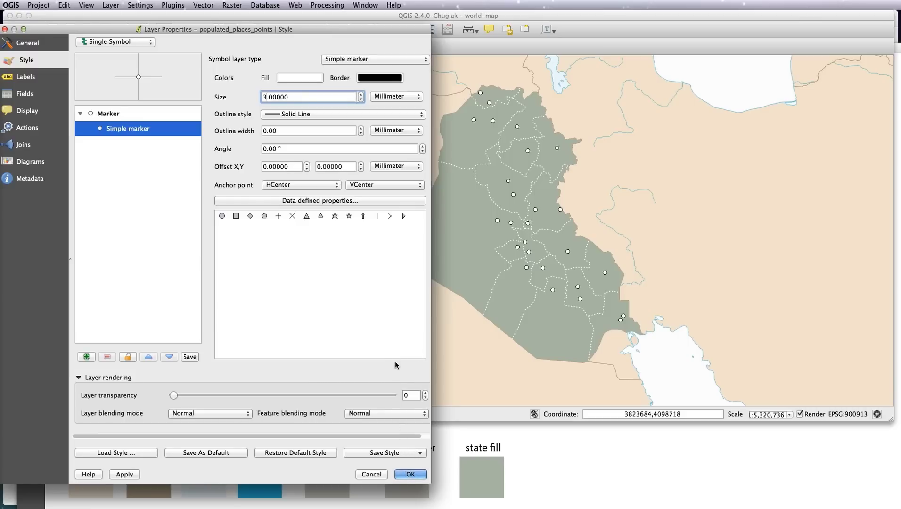
Label the populated_places_points layer with the NAME field, apply the labels to the map and accept the layer properties
{"action": "left_click", "coordinate": [27, 80]}
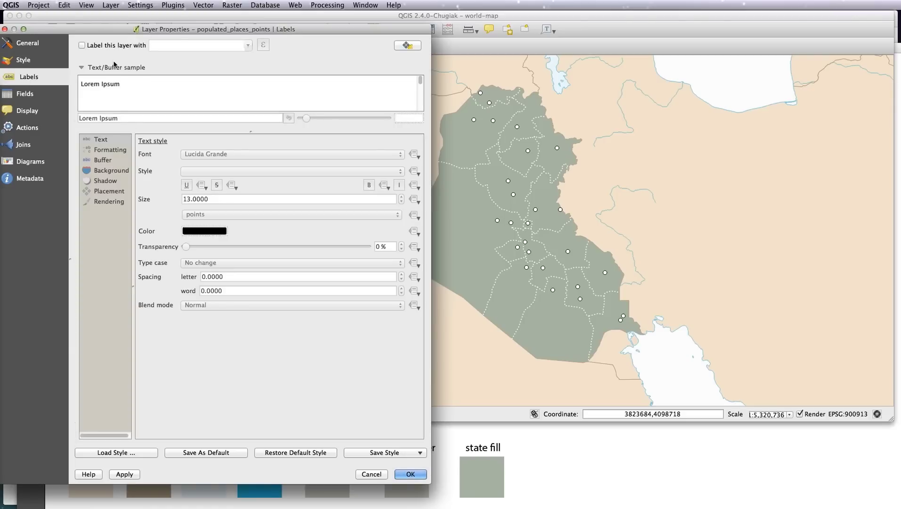
{"action": "left_click", "coordinate": [82, 45]}
{"action": "left_click", "coordinate": [248, 45]}
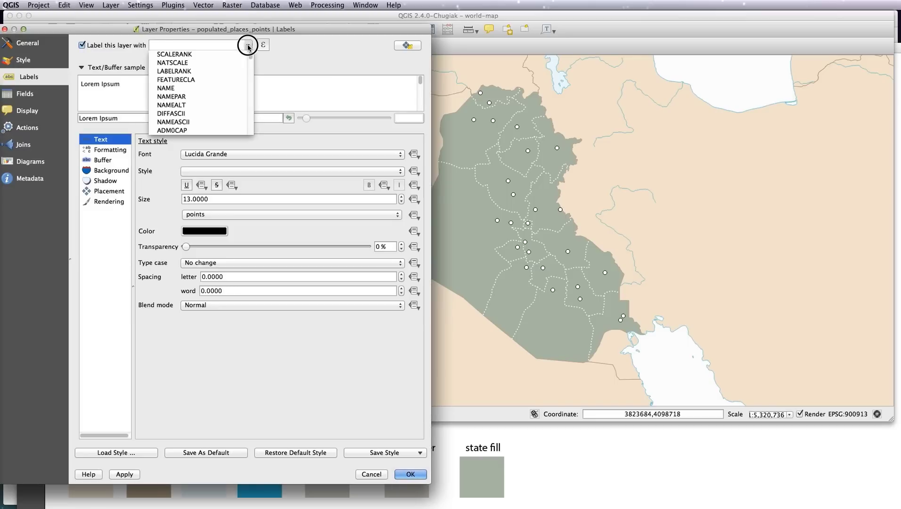
{"action": "left_click_drag", "start_coordinate": [248, 46], "coordinate": [183, 90]}
{"action": "left_click", "coordinate": [183, 90]}
{"action": "left_click", "coordinate": [124, 476]}
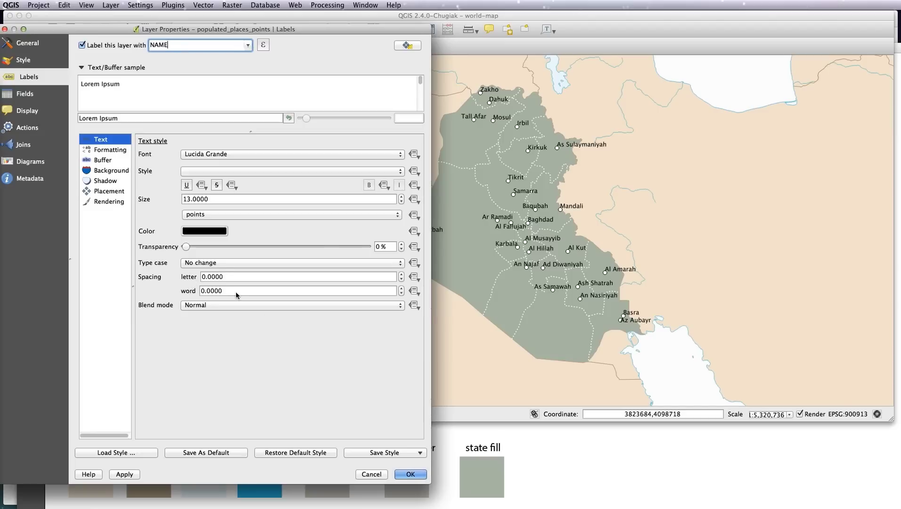
{"action": "left_click", "coordinate": [411, 476]}
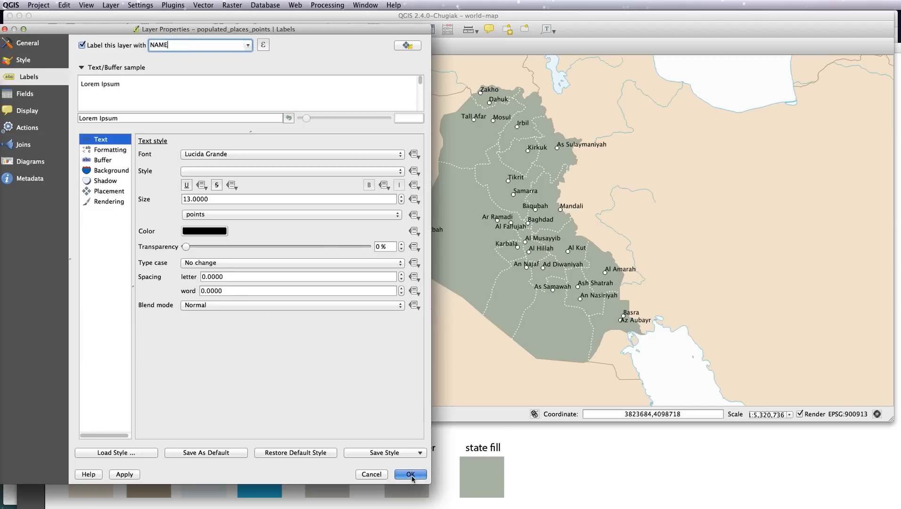